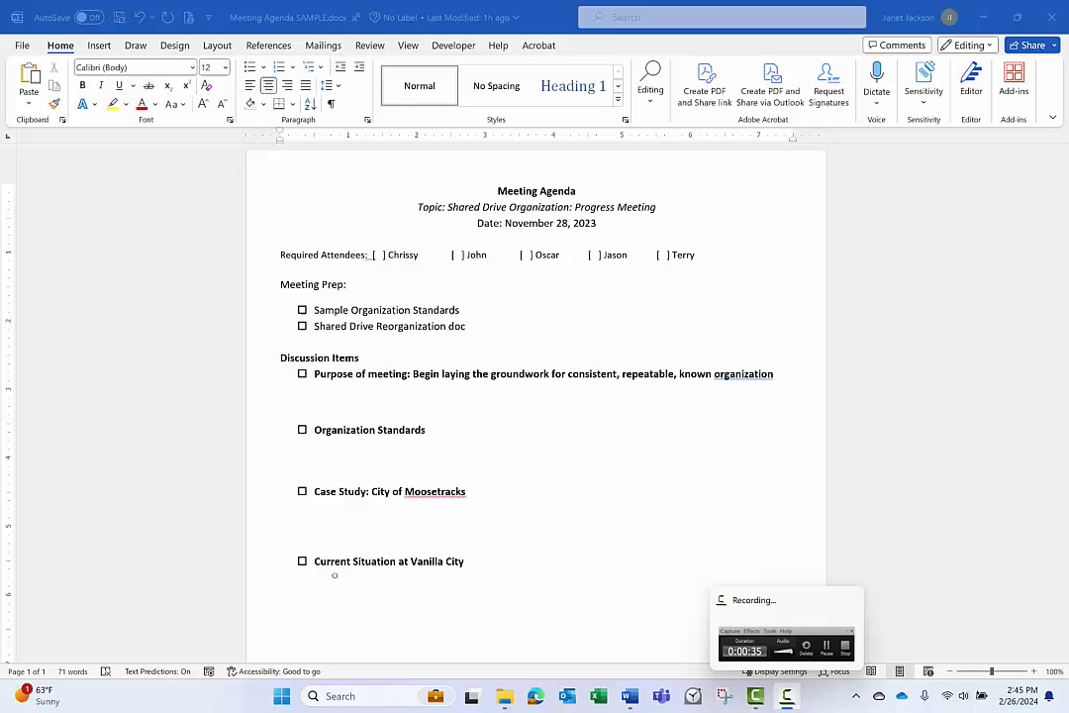
Step: Bring the talking-points agenda forward and move to the end of its Date line
mouse_move(629, 698)
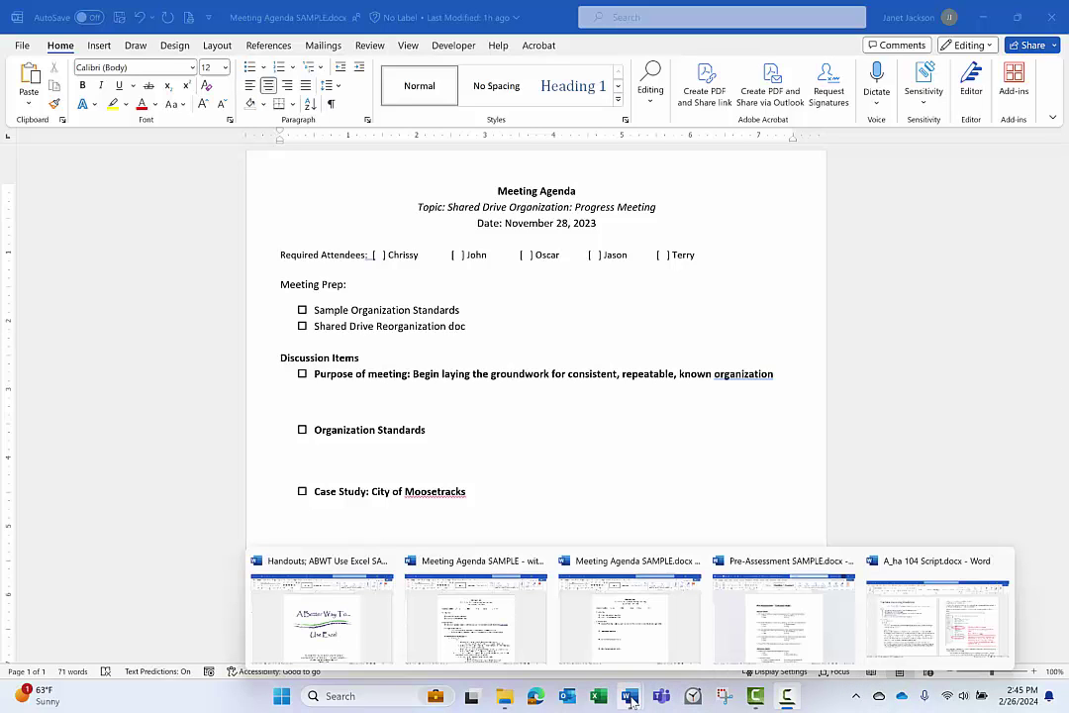
left_click(475, 613)
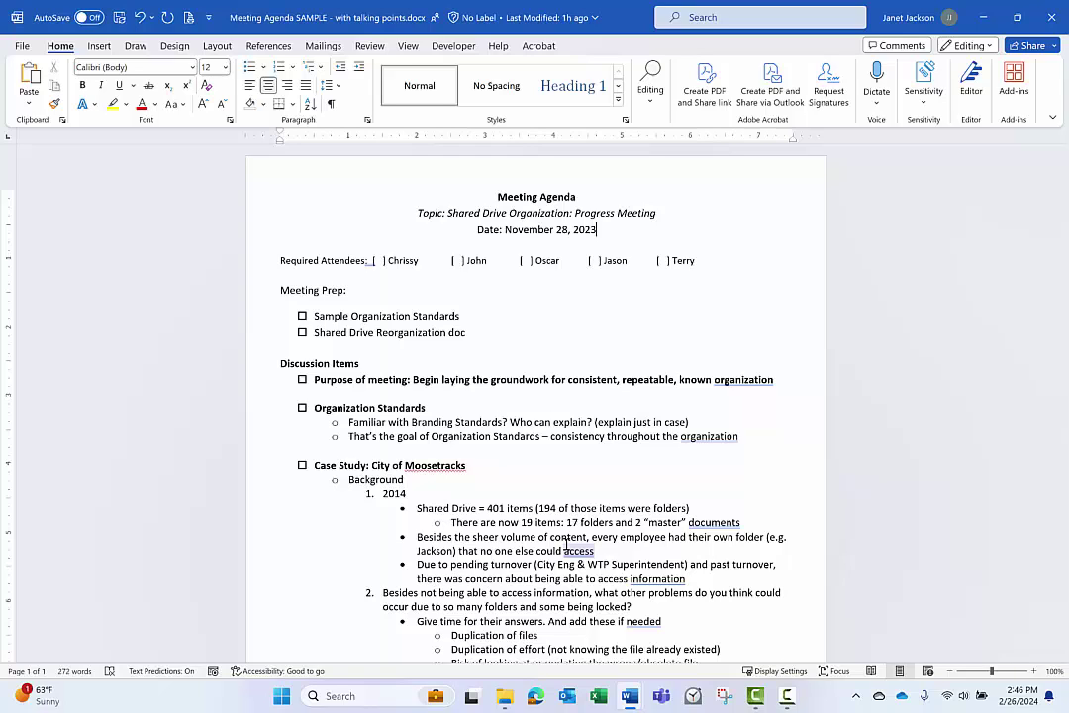
key("Down")
key("Down")
key("End")
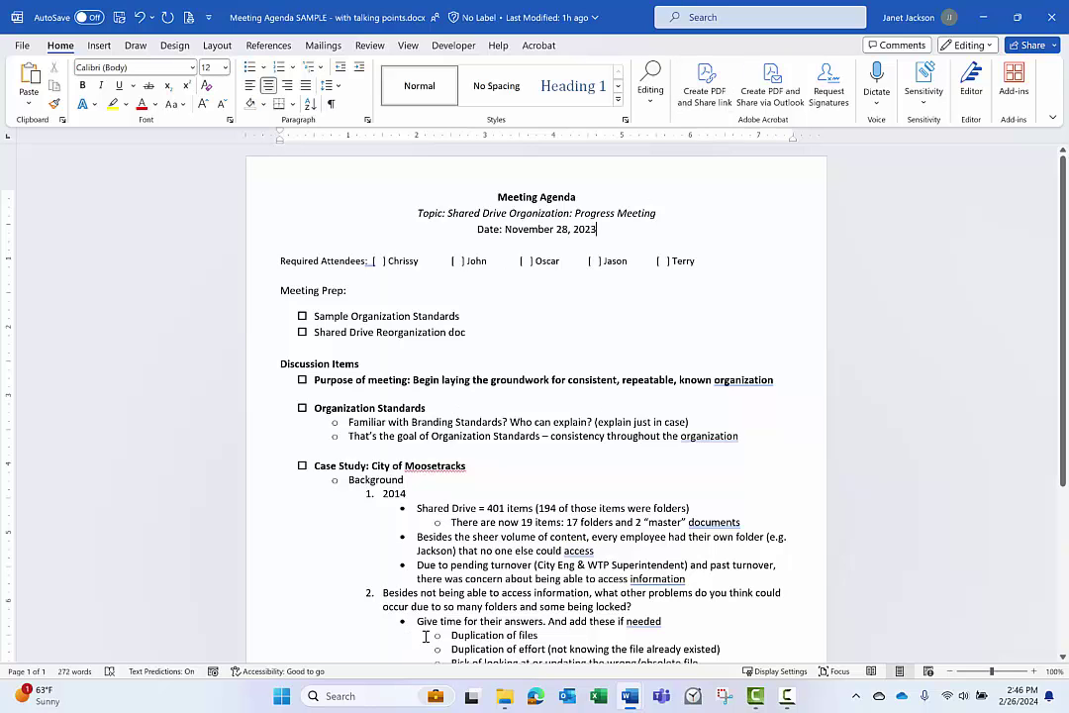
mouse_move(631, 698)
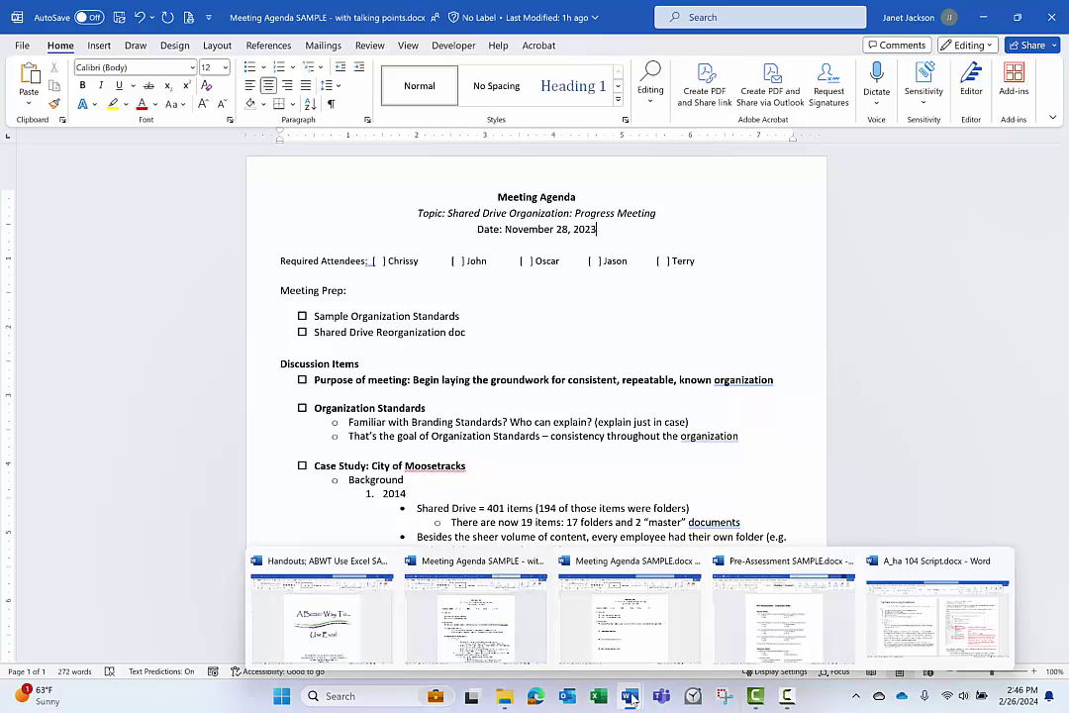
left_click(740, 634)
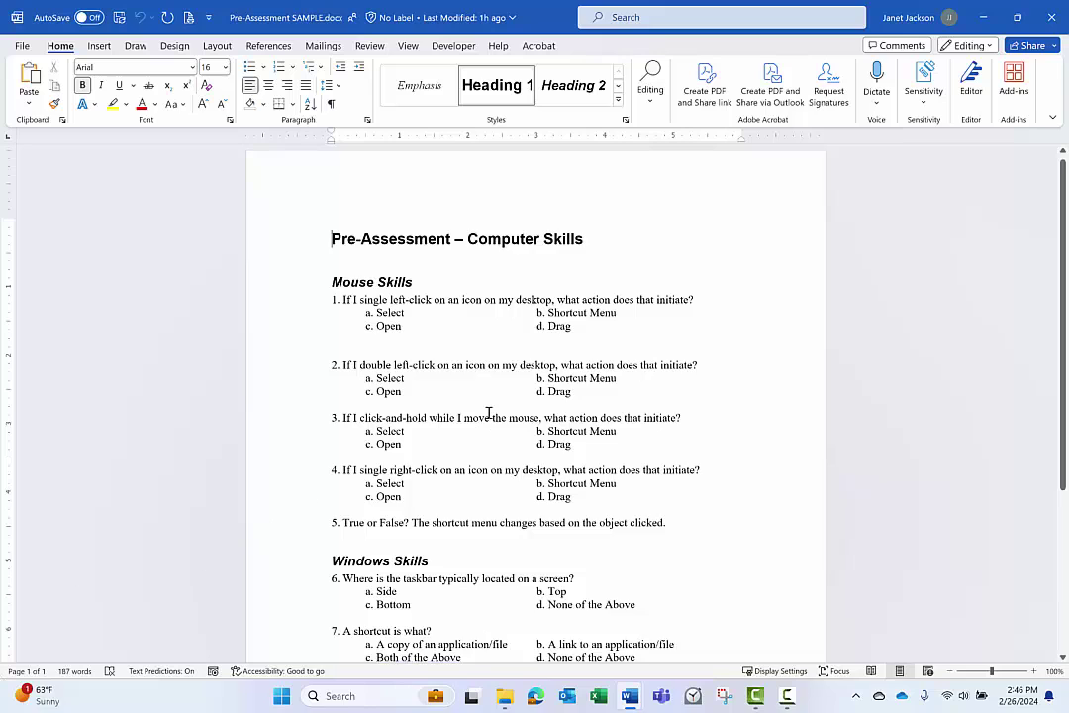
scroll(488, 409, "down", 1)
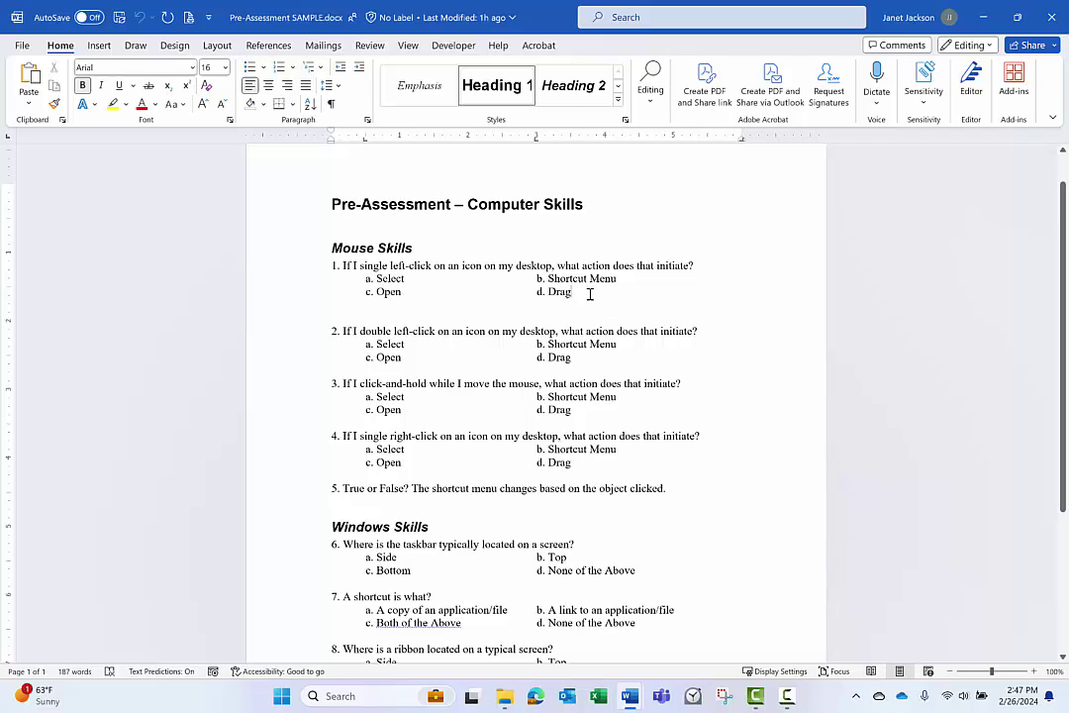
Step: Type 'Answer: A)' on the blank line under question 1, fixing the accidental capitals
left_click(460, 315)
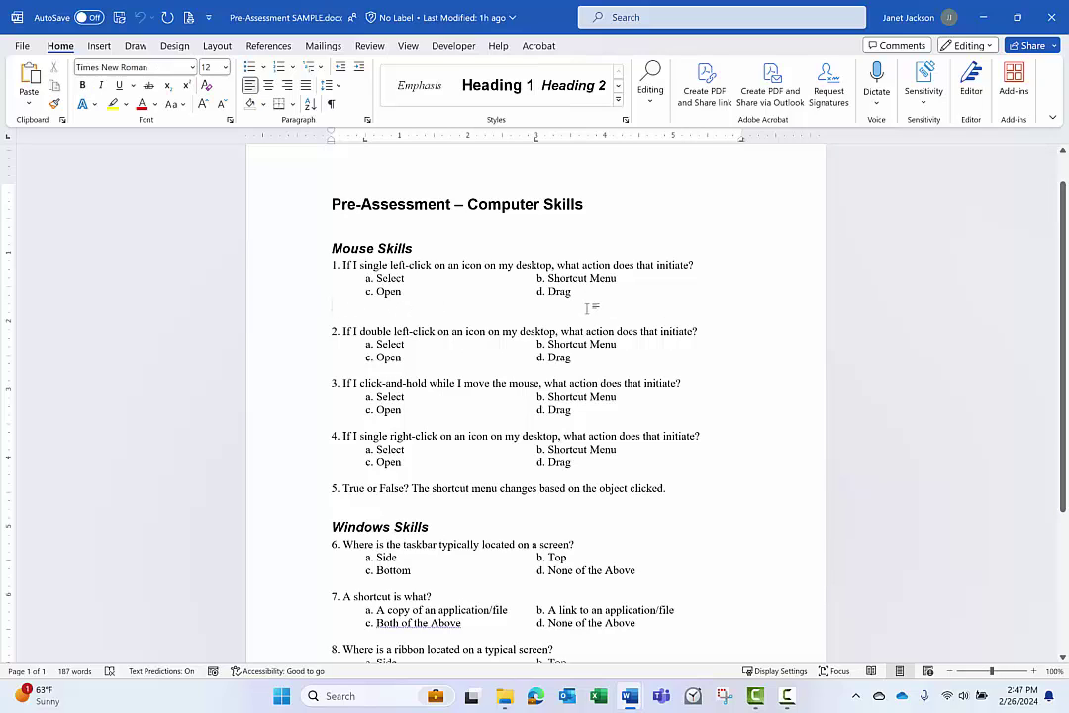
type("aN")
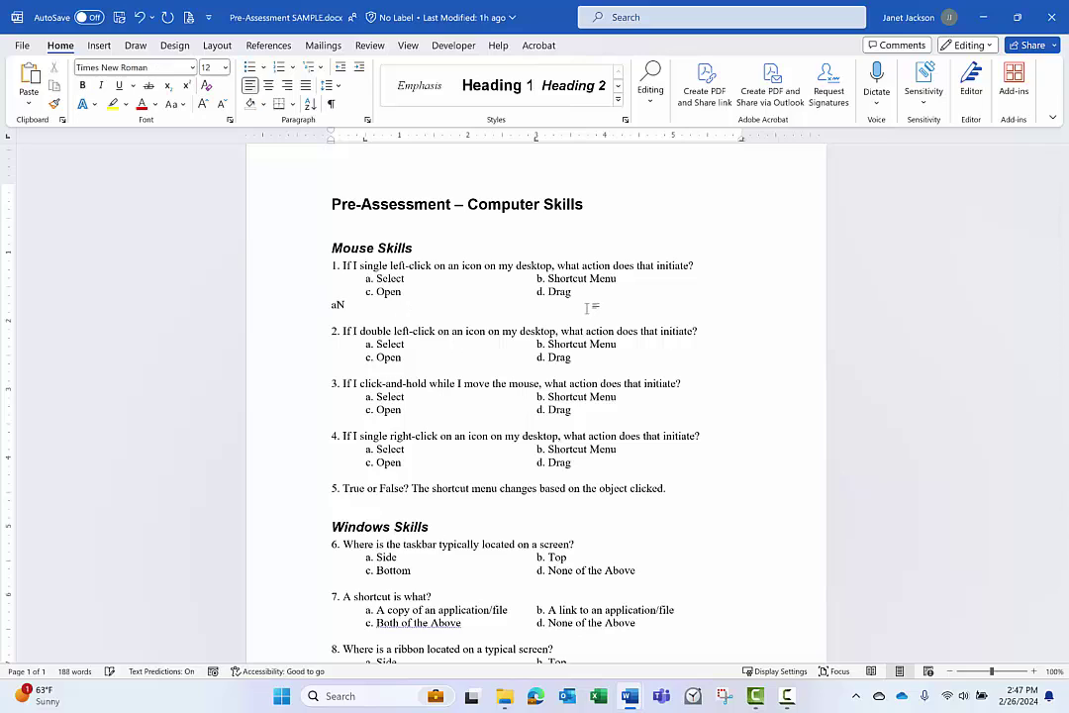
key("BackSpace")
key("BackSpace")
key("Caps_Lock")
type("Answer")
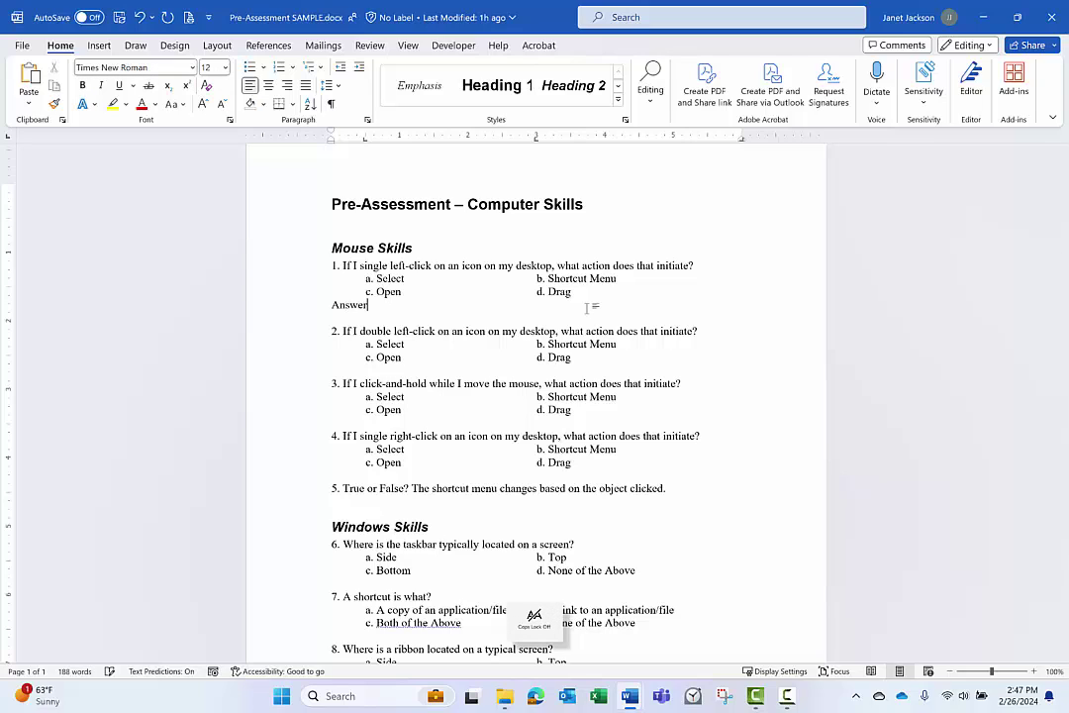
type(": A")
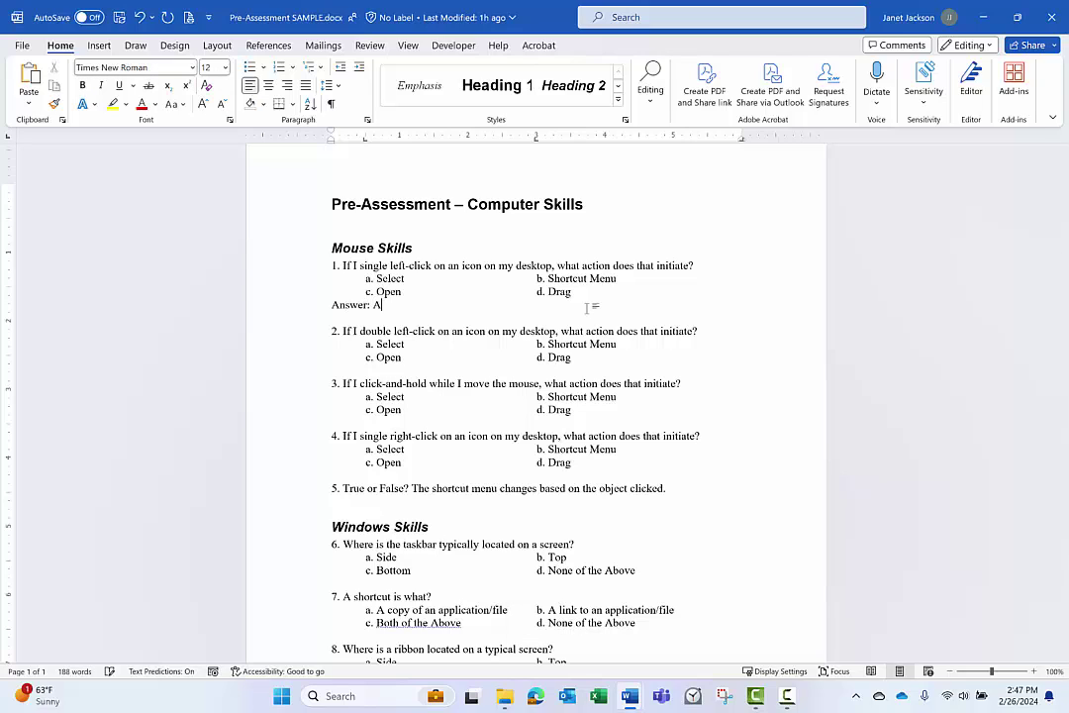
type(")")
Step: Add new lines 'Answer: C)' under question 2 and 'Answer: D)' under question 3
left_click(591, 358)
key("Return")
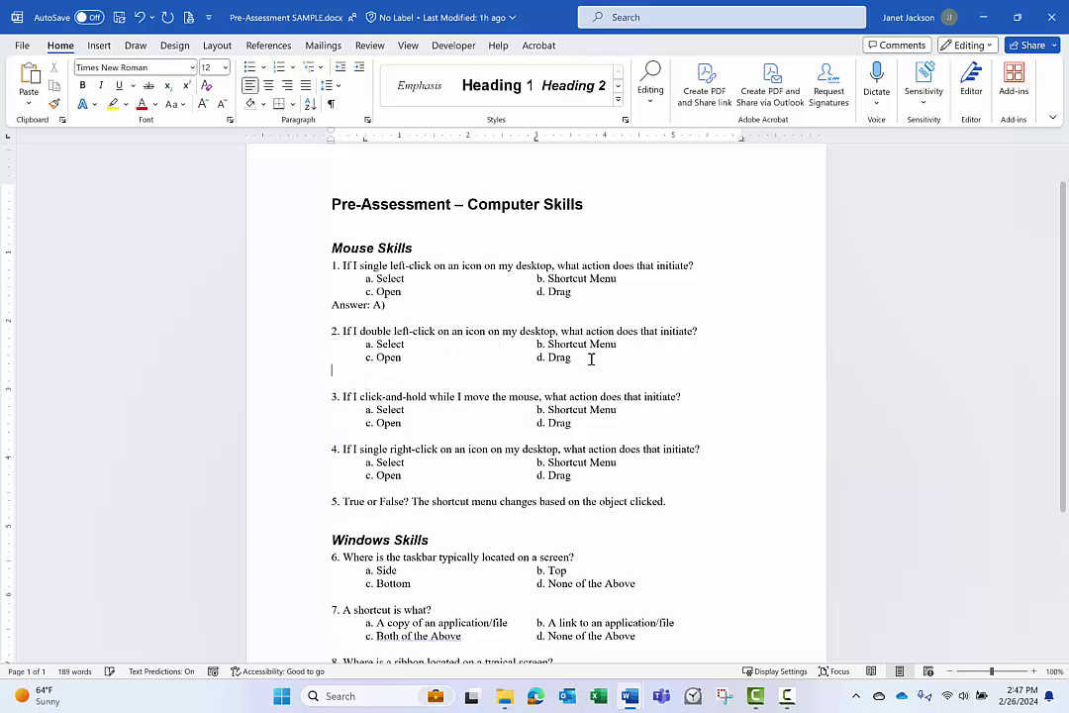
type("Answer:")
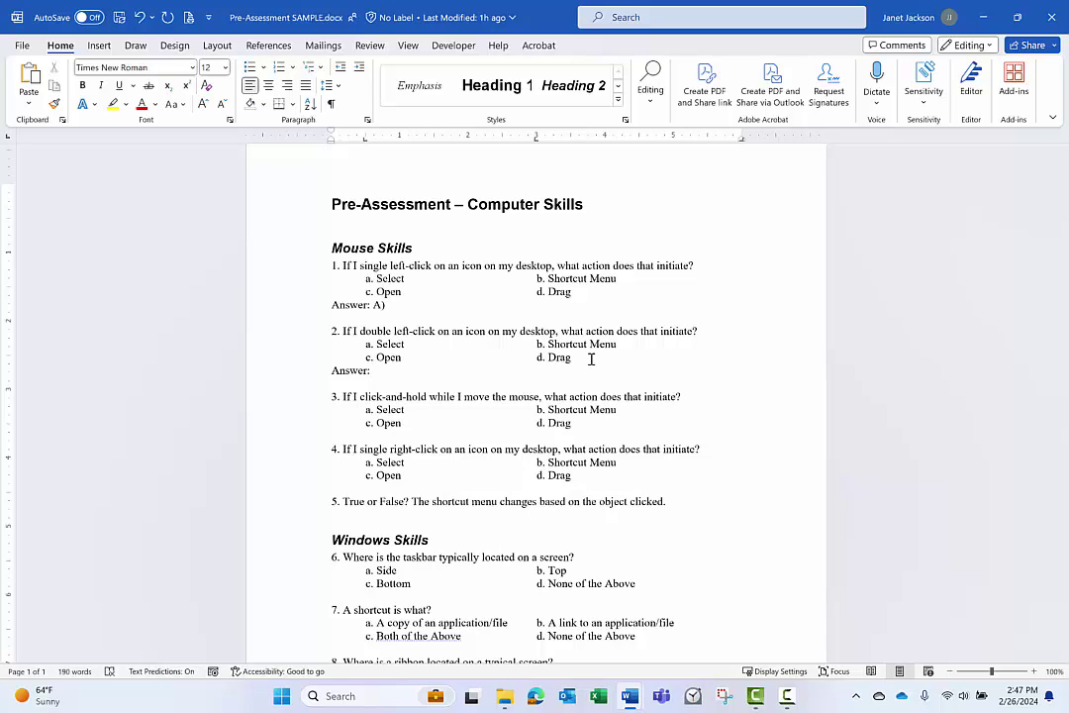
type("C)")
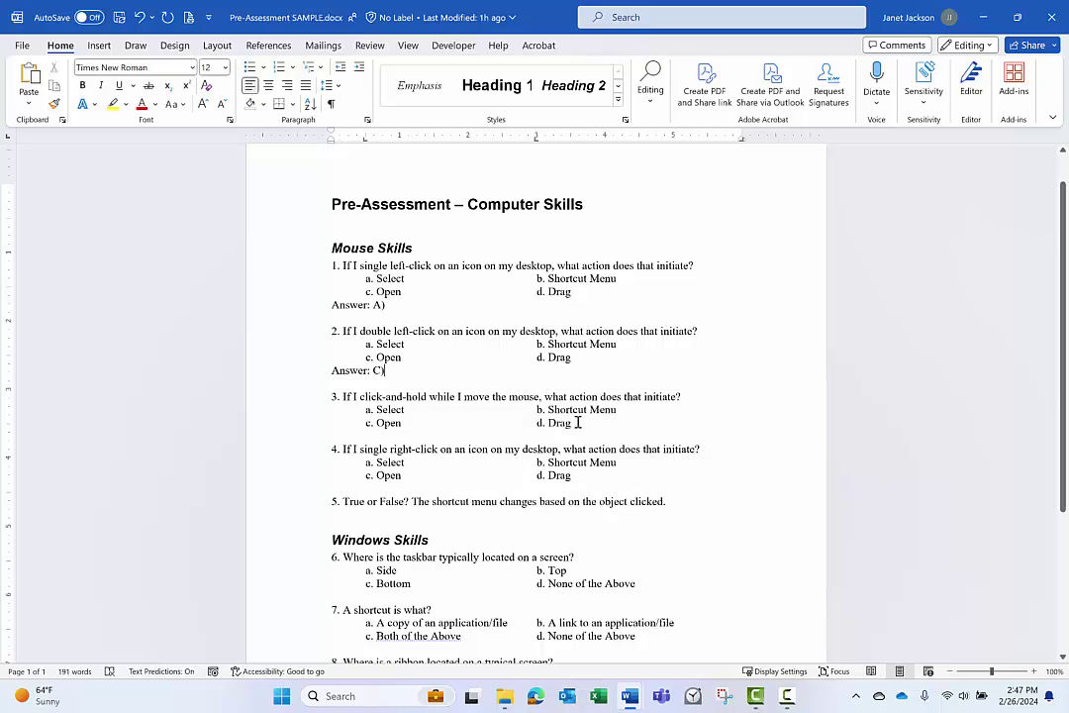
left_click(579, 422)
key("Return")
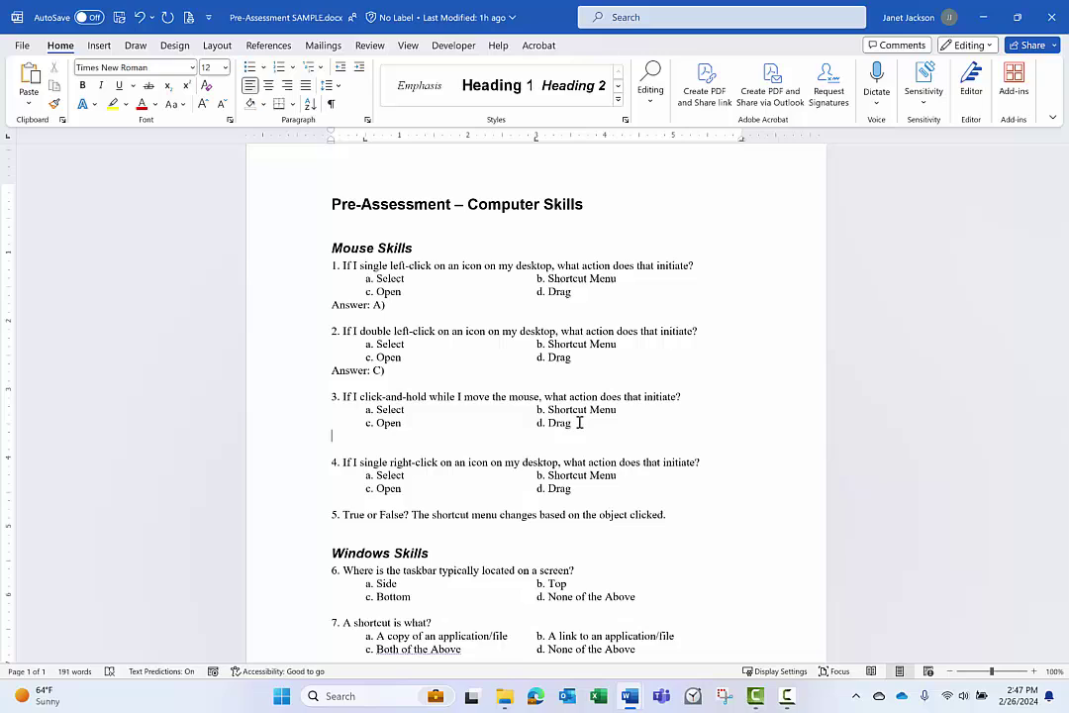
type("Answer: D)")
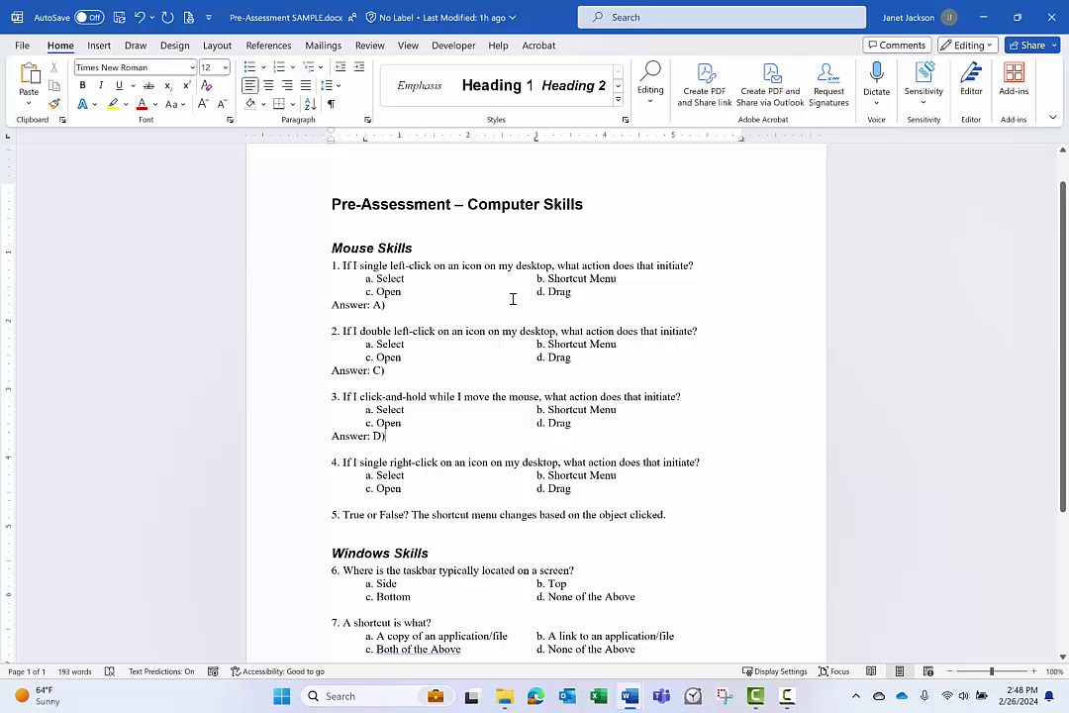
Step: Mark the 'Answer: A)' line Hidden in the Font dialog, then zoom in to check it
left_click_drag(386, 305, 334, 304)
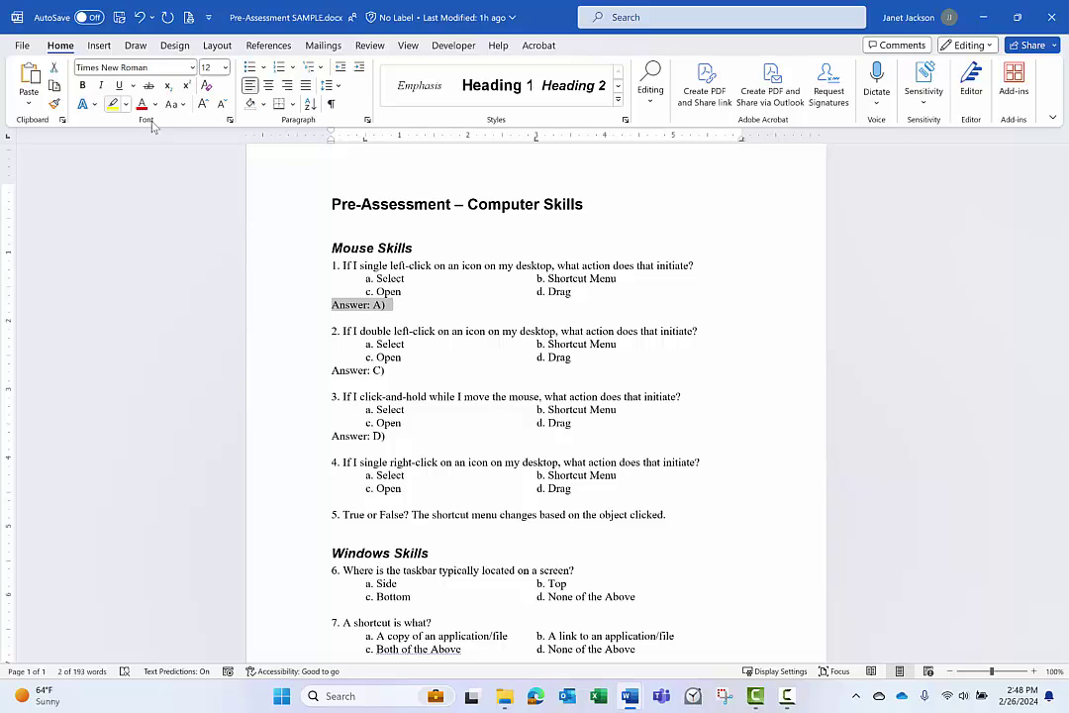
left_click(228, 121)
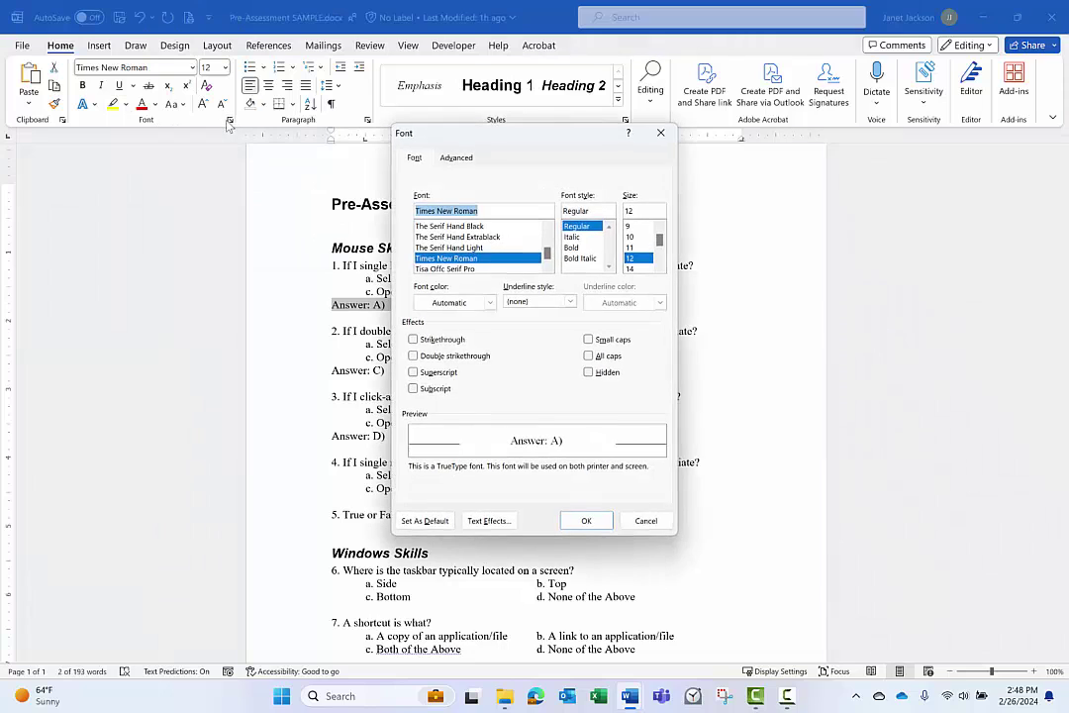
left_click(589, 374)
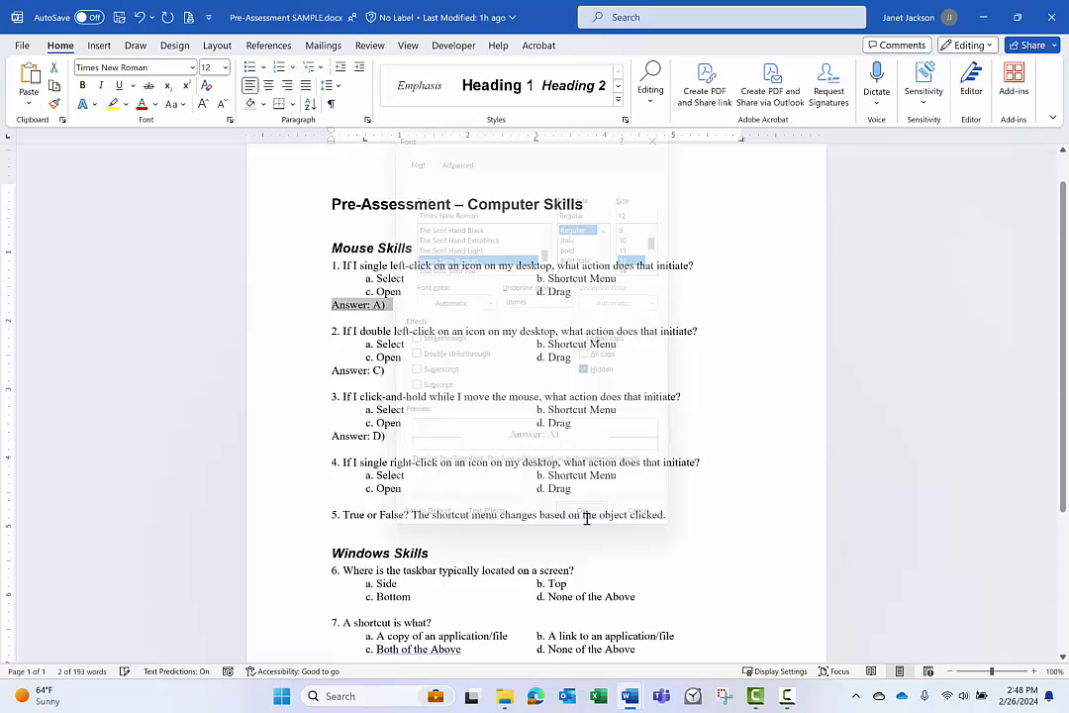
left_click(406, 307)
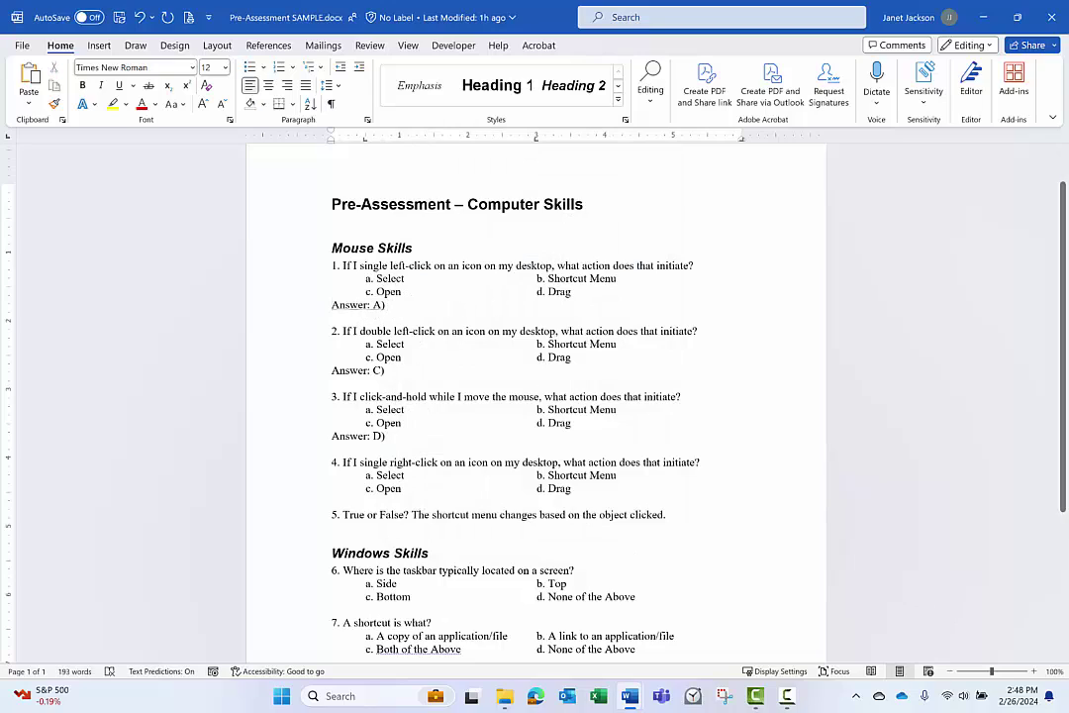
left_click(1033, 671)
left_click(1033, 671)
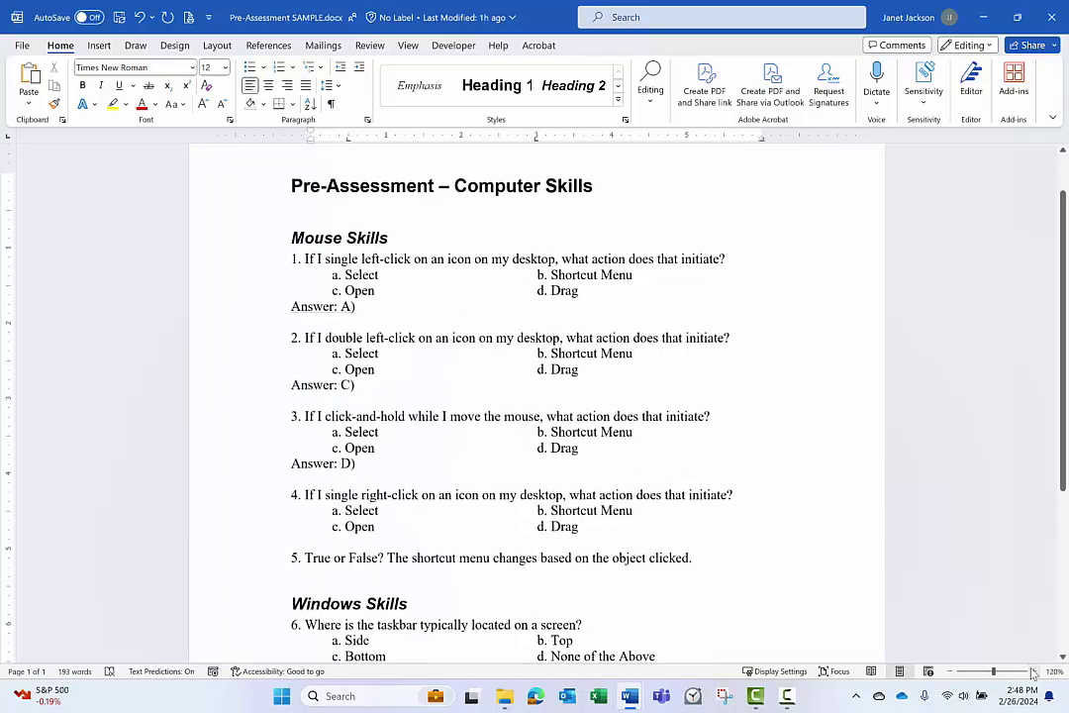
left_click(1034, 671)
left_click(1033, 671)
left_click(1034, 671)
left_click(1033, 671)
left_click(1034, 671)
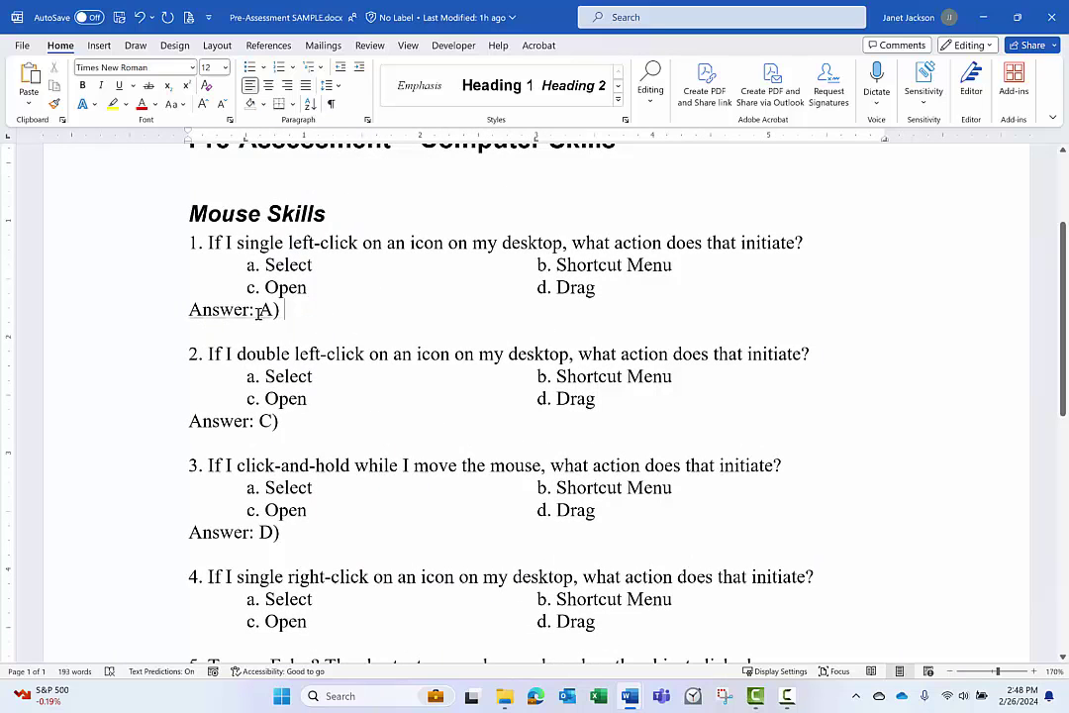
left_click(952, 672)
left_click(952, 672)
left_click(952, 672)
left_click(952, 672)
left_click(952, 672)
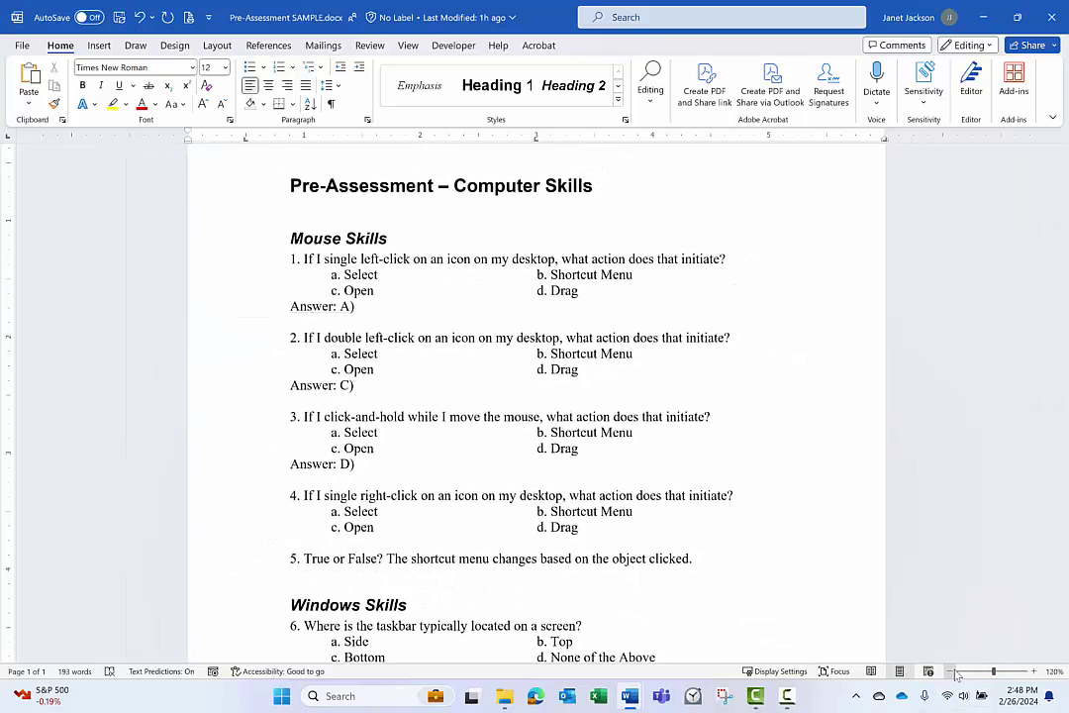
left_click(952, 672)
left_click(952, 672)
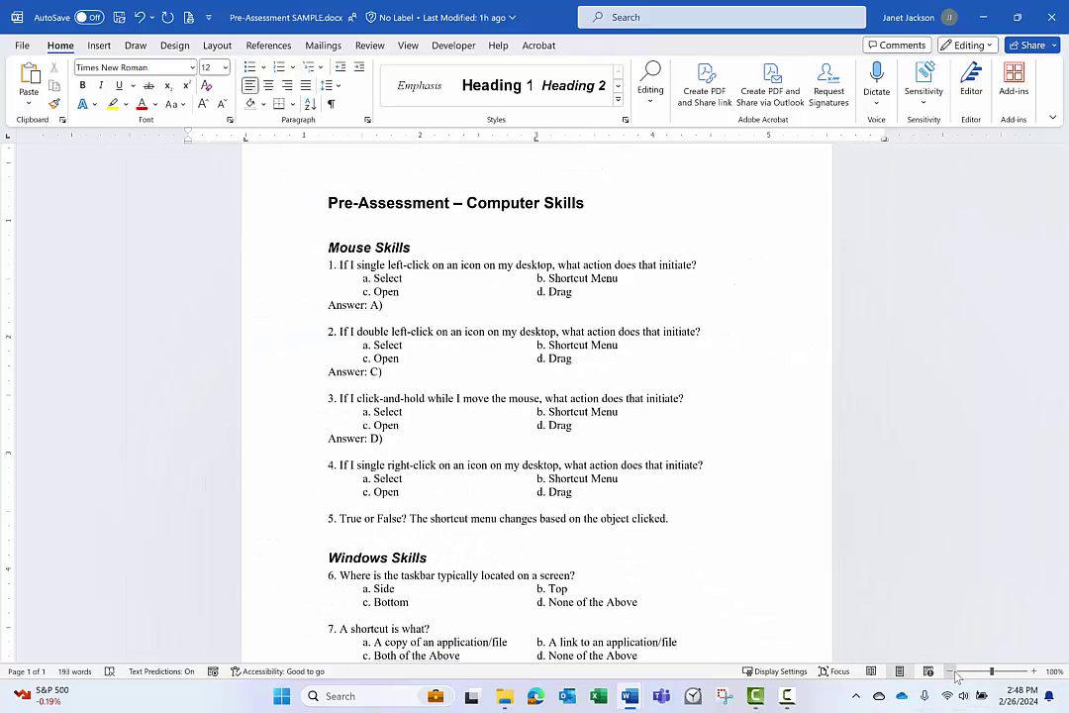
Step: Format question 2's 'Answer: C)' line as hidden text via the Font dialog
triple_click(374, 369)
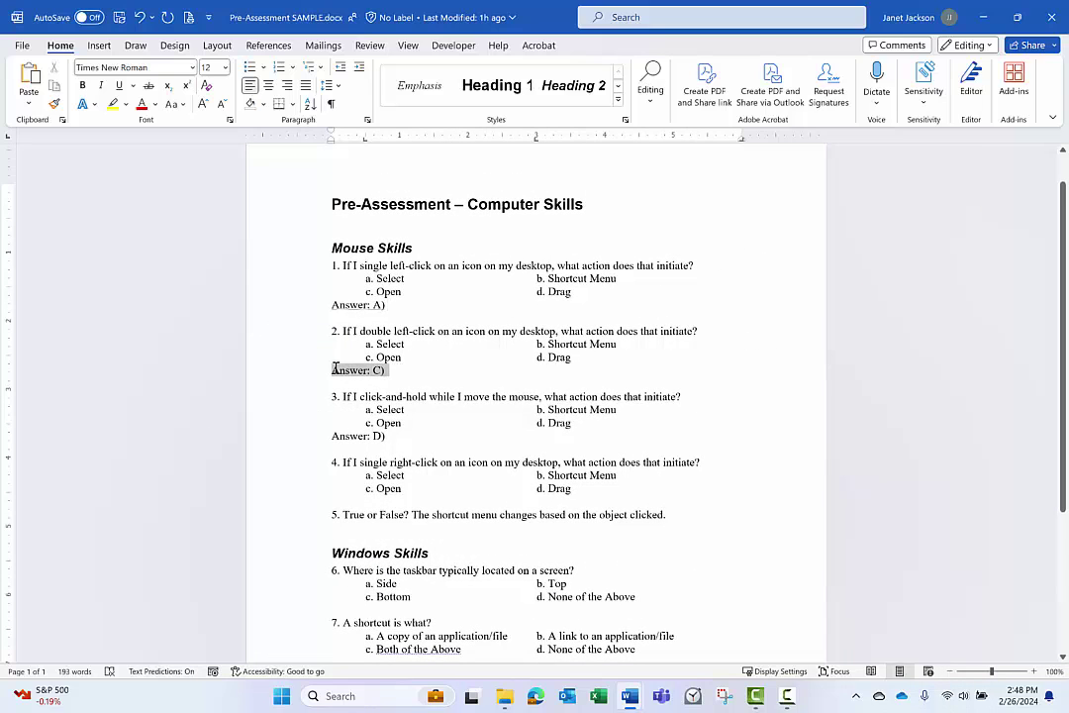
left_click(230, 120)
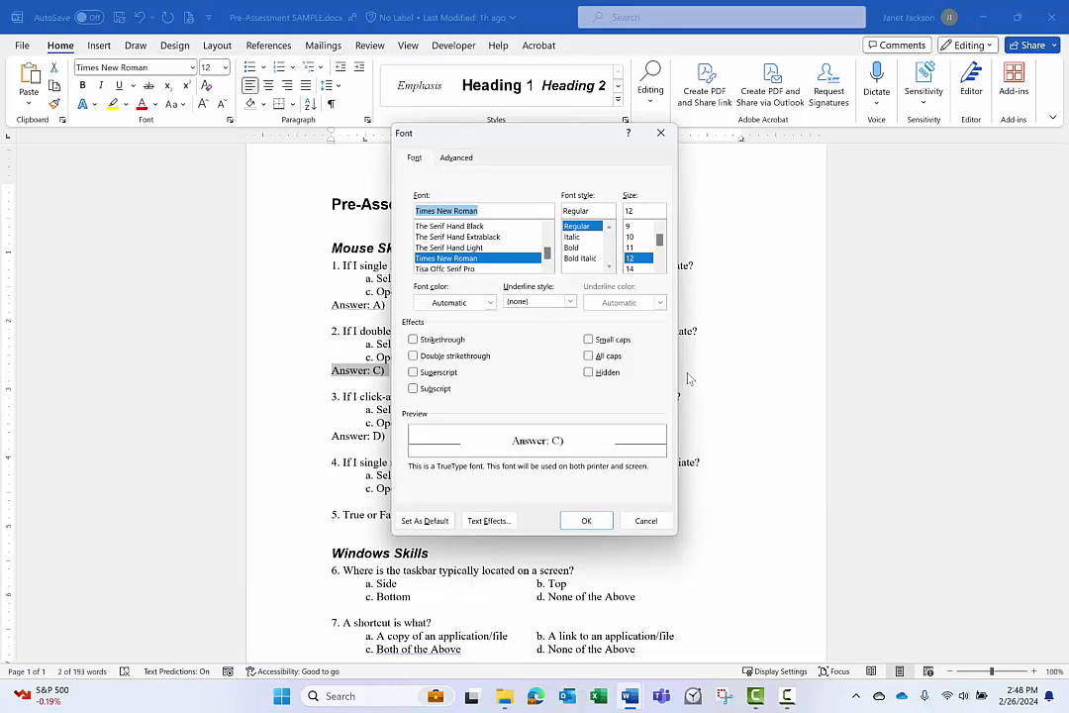
left_click(589, 372)
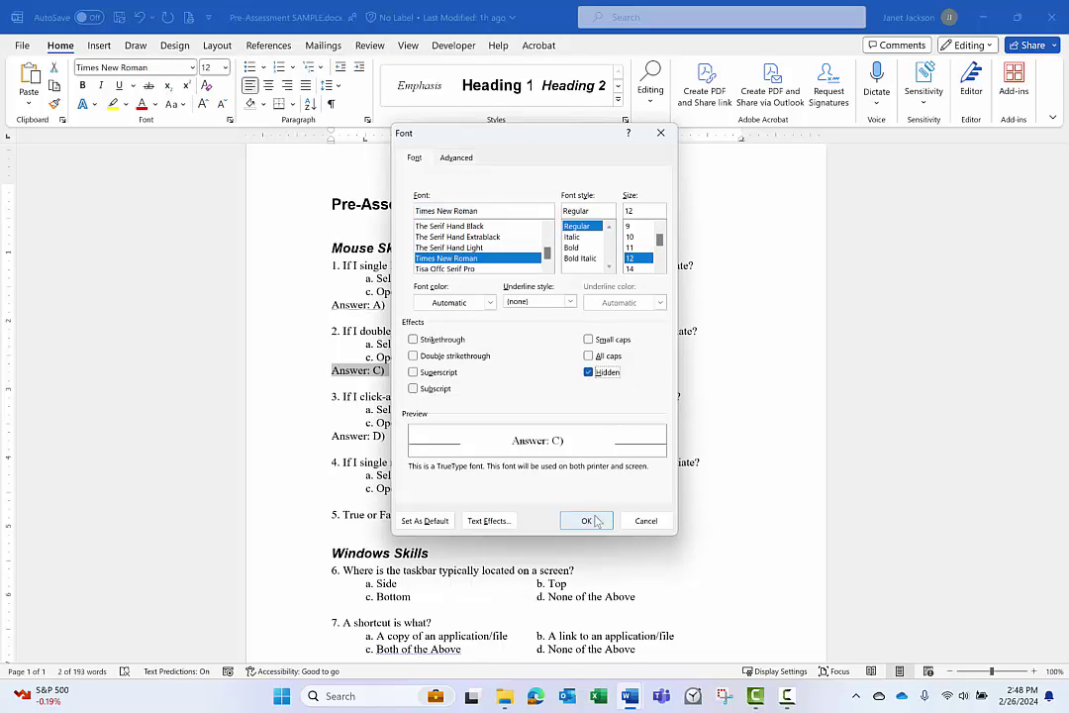
left_click(586, 521)
Step: Format question 3's 'Answer: D)' line as hidden text via the Font dialog
left_click_drag(385, 436, 331, 436)
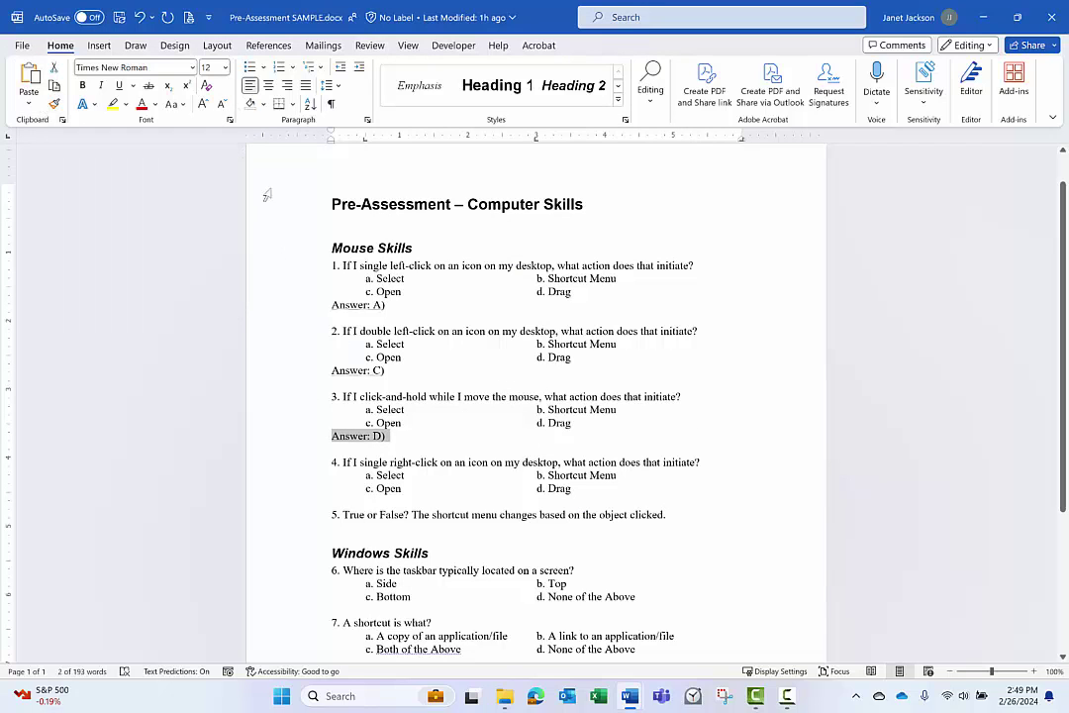
left_click(229, 120)
left_click(589, 372)
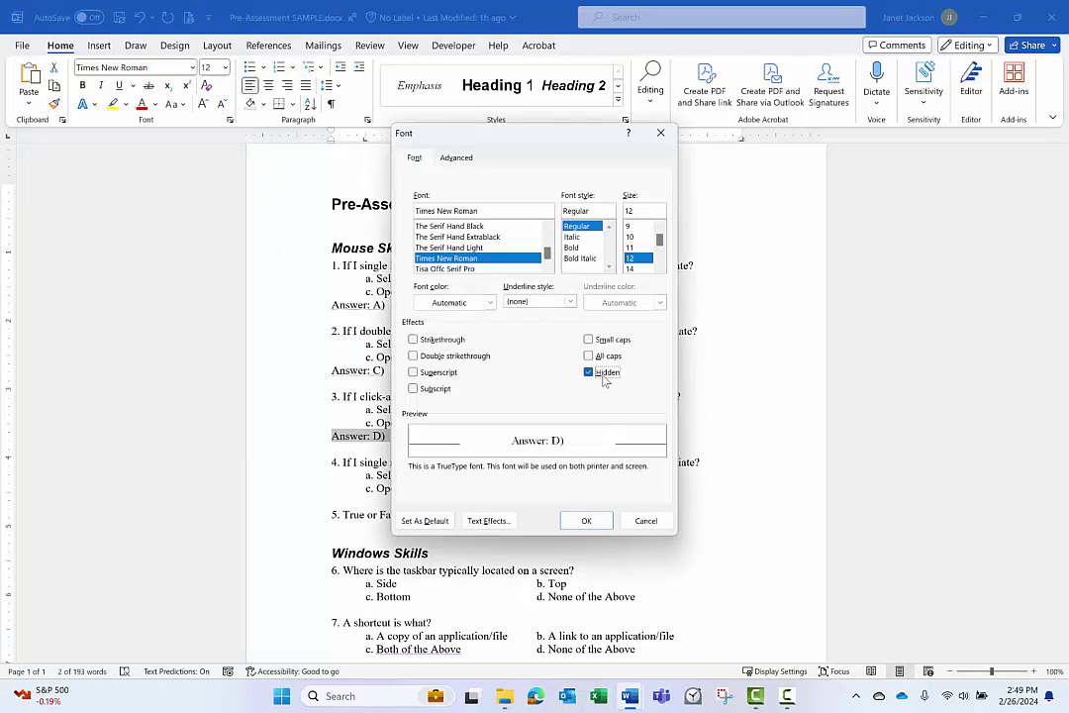
left_click(586, 520)
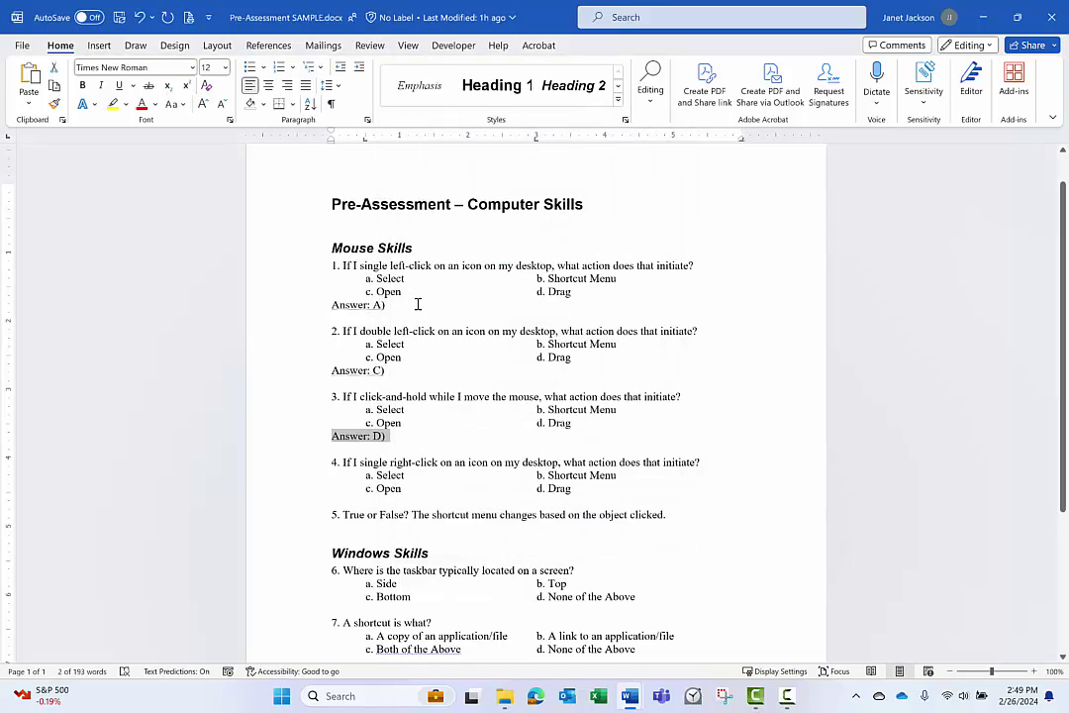
Step: Zoom in on the dotted-underlined answer lines, then reduce the zoom slightly
left_click(1032, 671)
left_click(1032, 671)
left_click(1032, 671)
left_click(1032, 671)
left_click(1033, 671)
left_click(1033, 671)
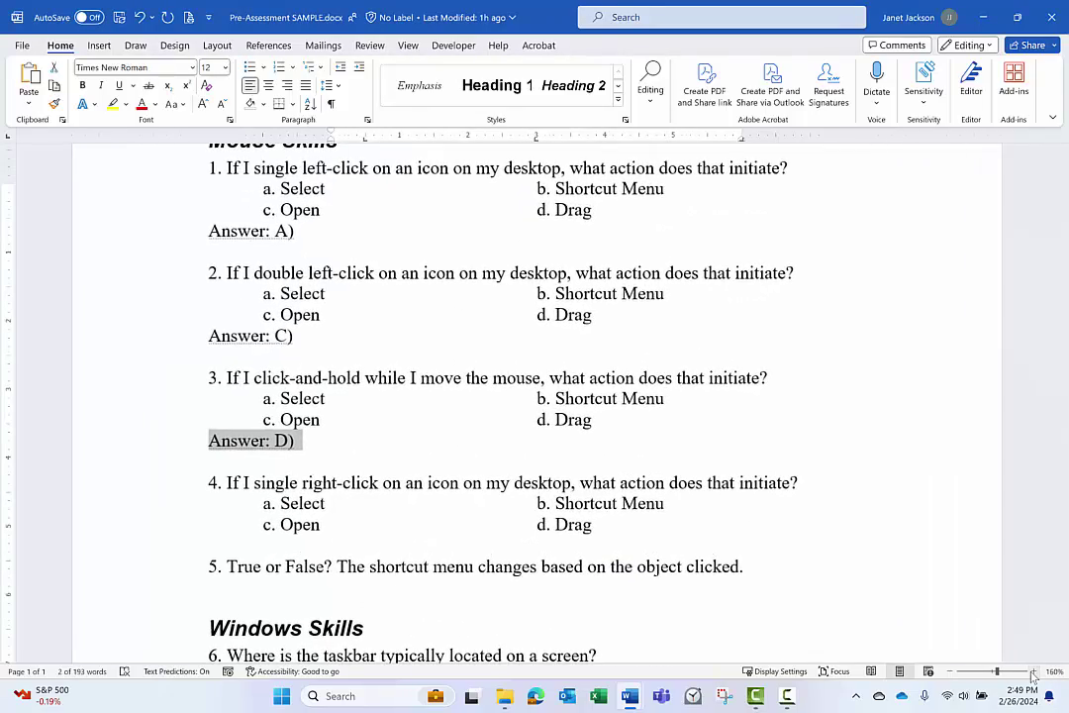
left_click(949, 671)
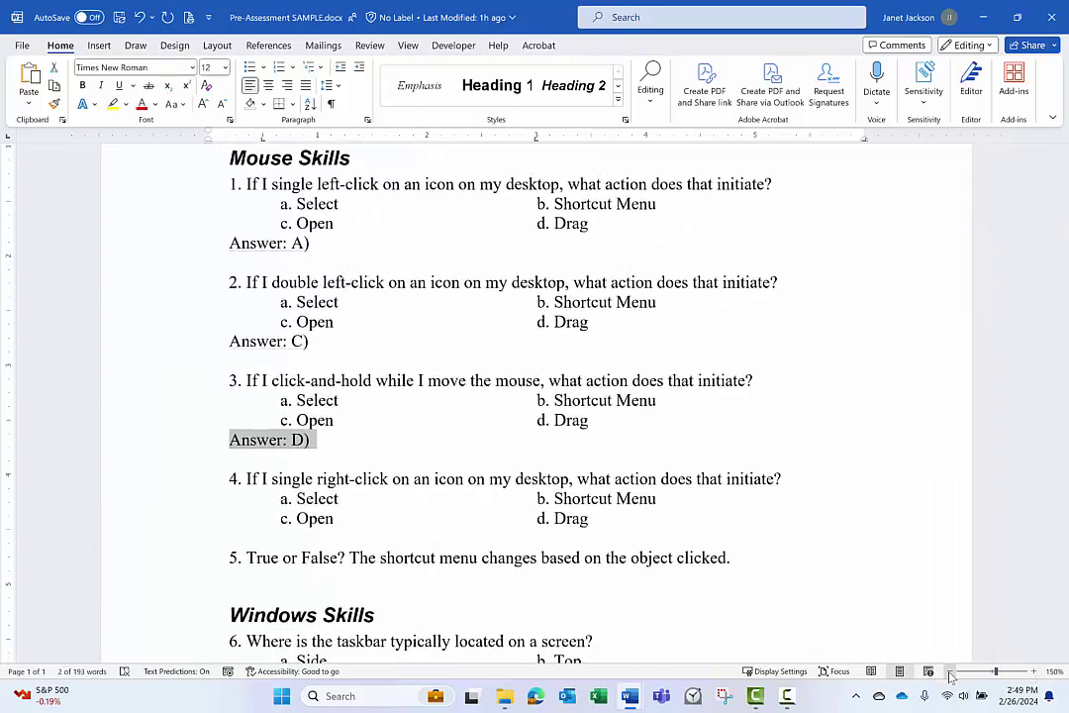
left_click(949, 671)
left_click(949, 671)
left_click(949, 671)
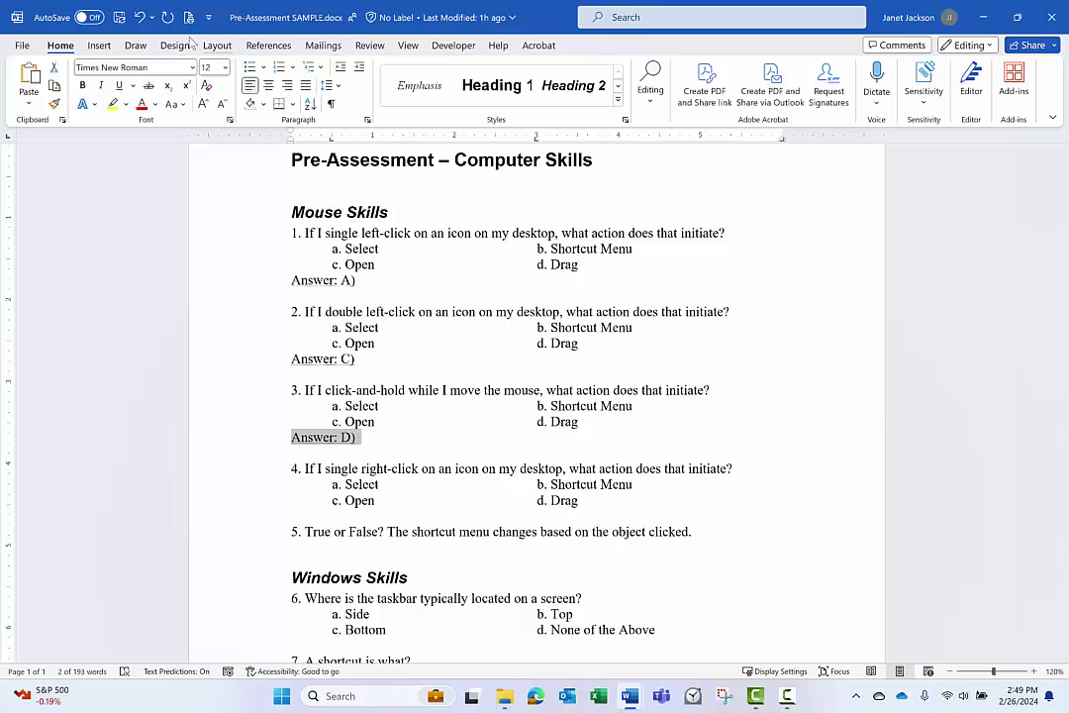
key("ctrl+p")
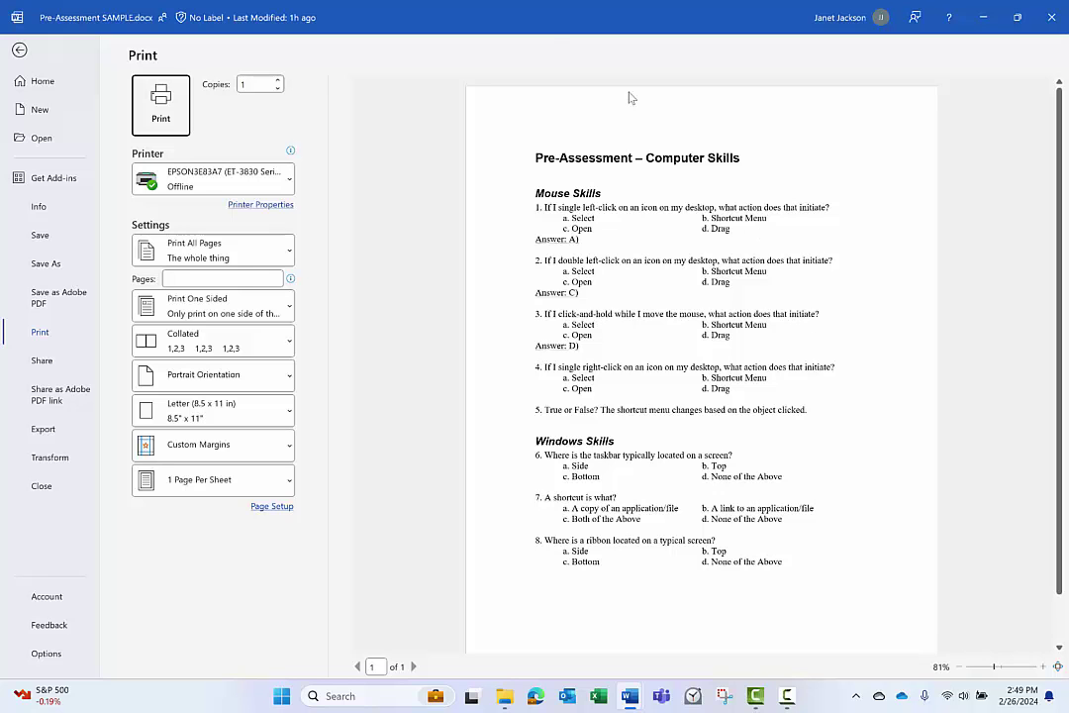
Step: Apply red font color to the Answer: A), C) and D) lines one by one
left_click(18, 52)
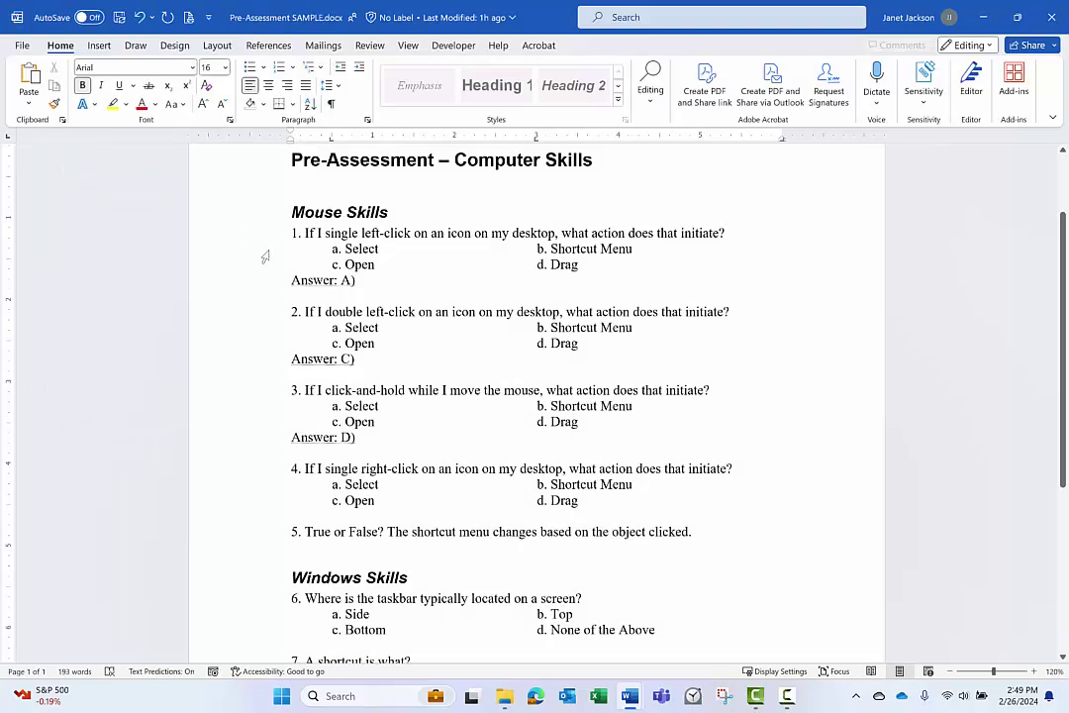
left_click_drag(358, 280, 290, 280)
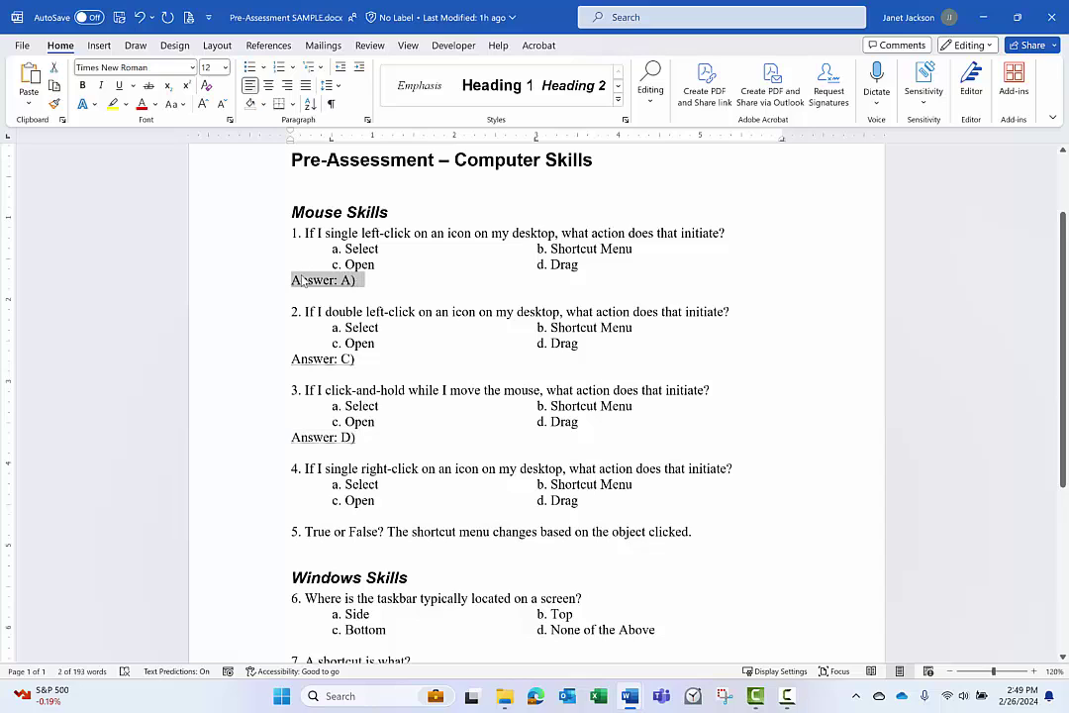
left_click(142, 104)
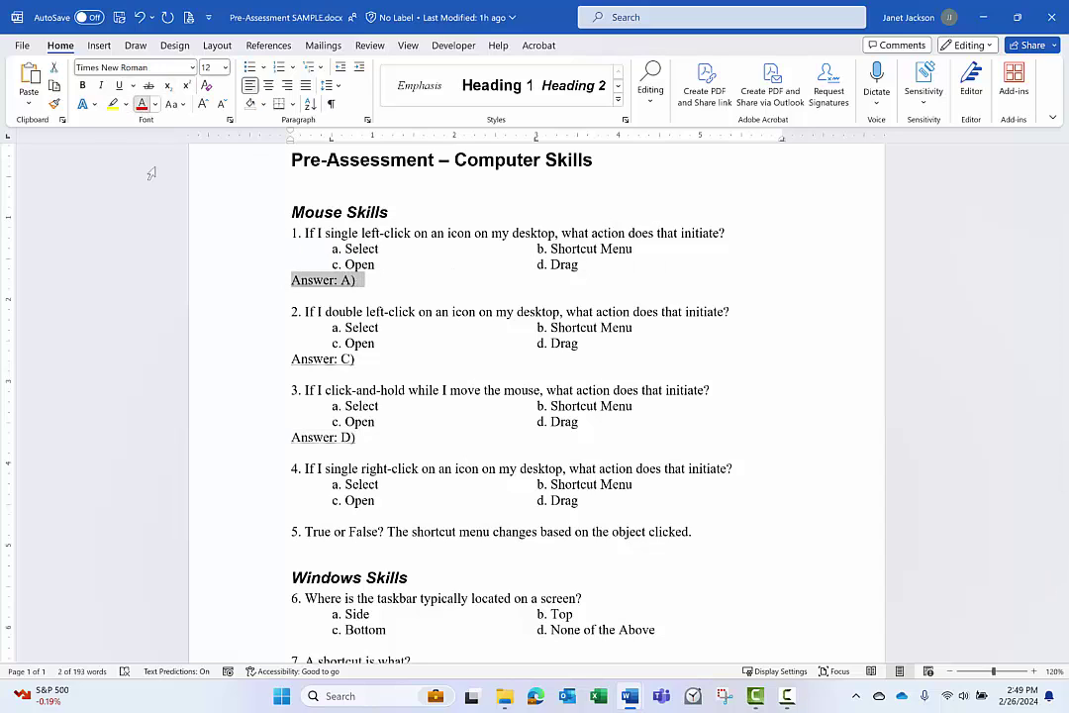
left_click_drag(363, 360, 291, 359)
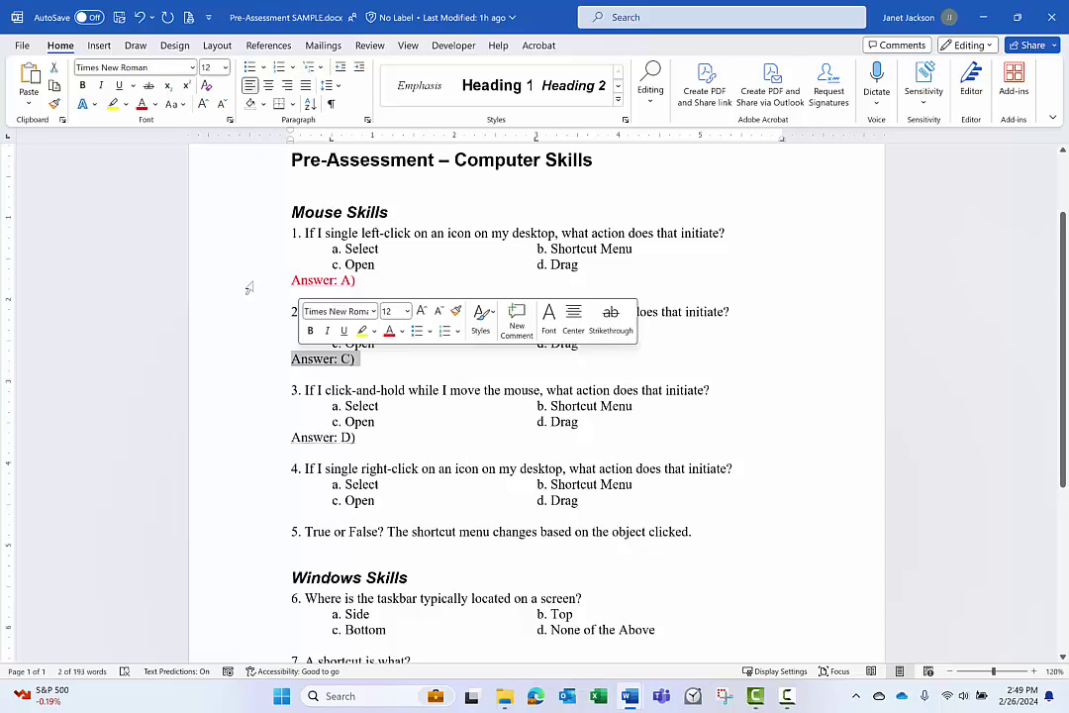
left_click(142, 104)
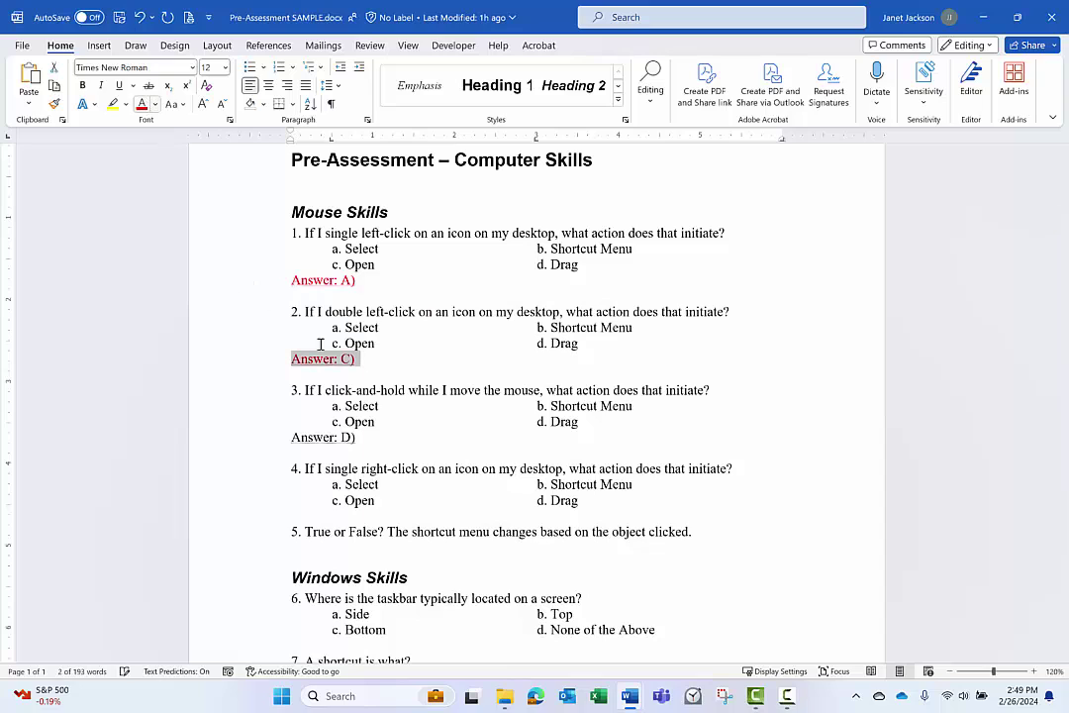
left_click_drag(357, 437, 290, 436)
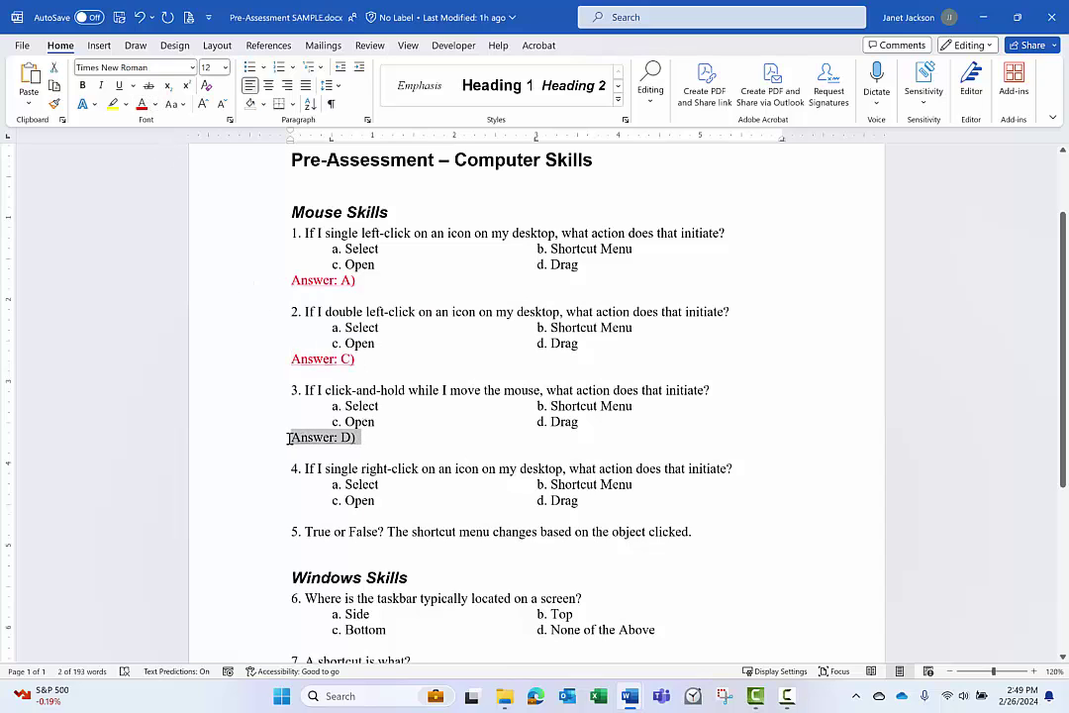
left_click(142, 104)
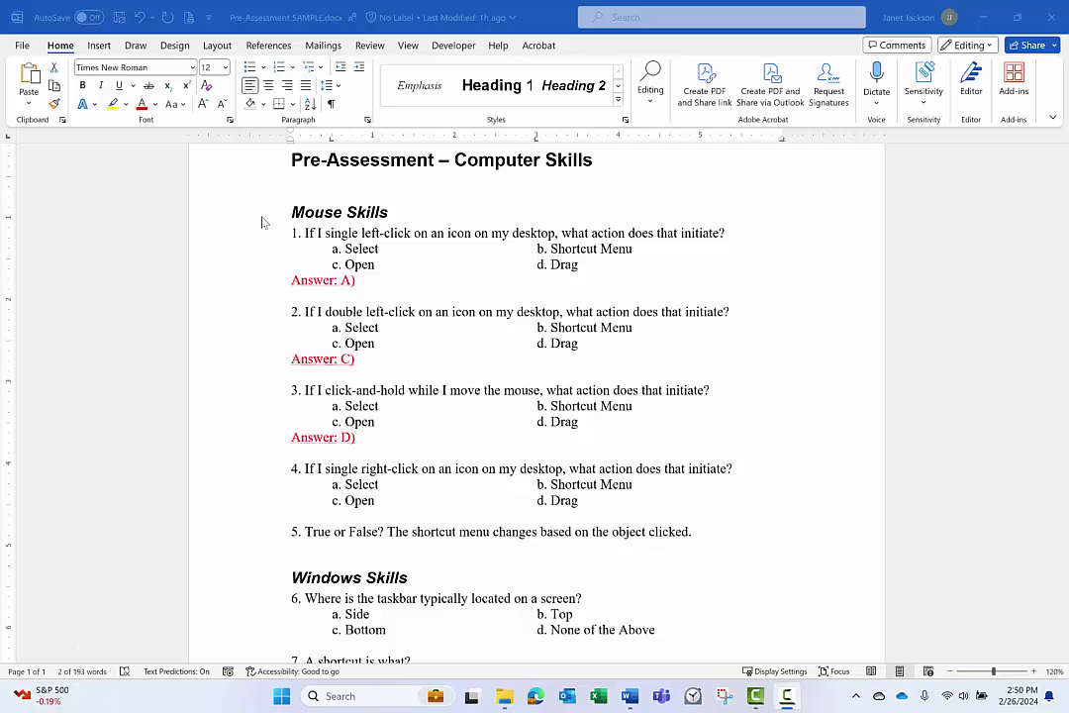
Step: Turn off Print hidden text in Word Options > Display and confirm
left_click(22, 45)
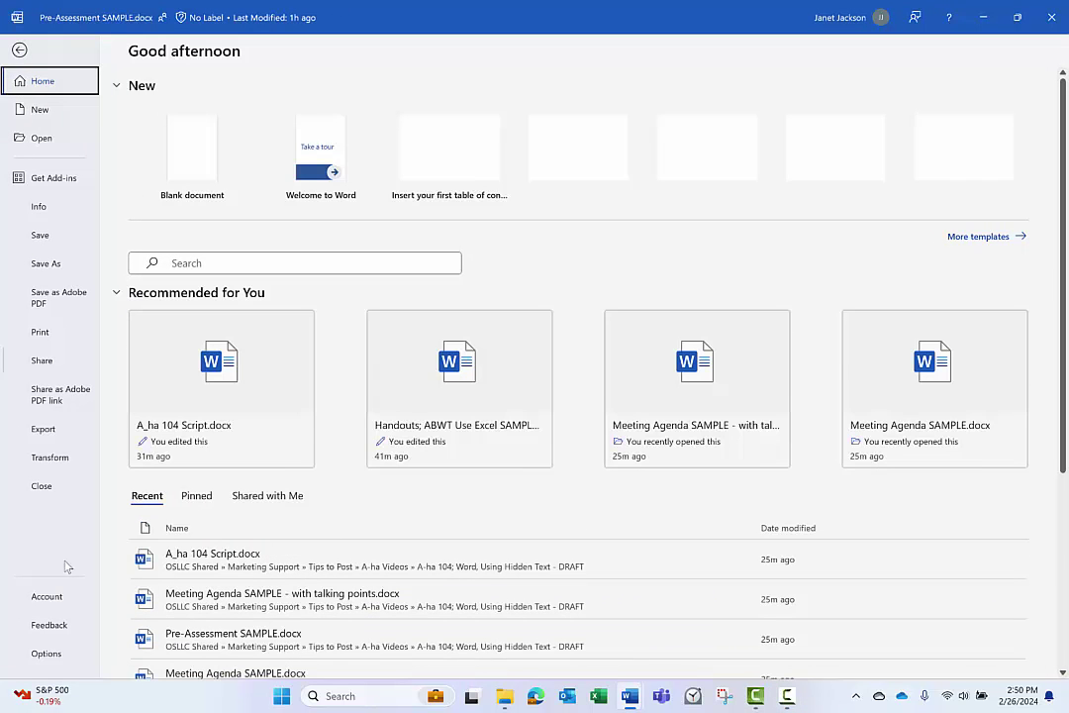
key("Escape")
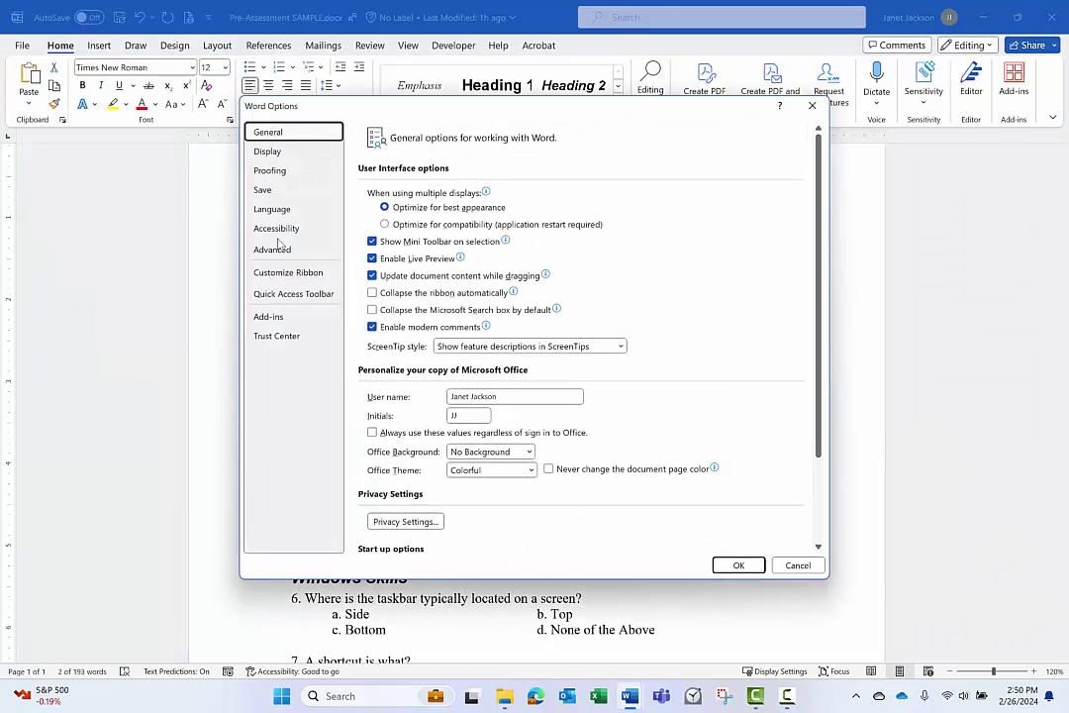
left_click(265, 154)
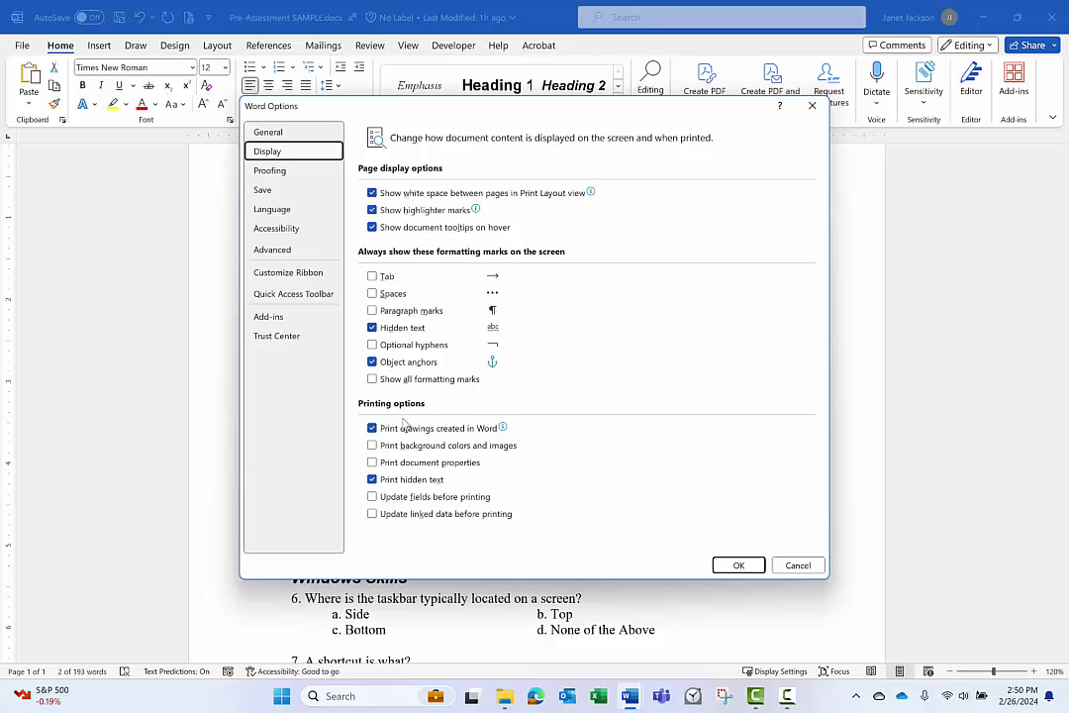
left_click(372, 480)
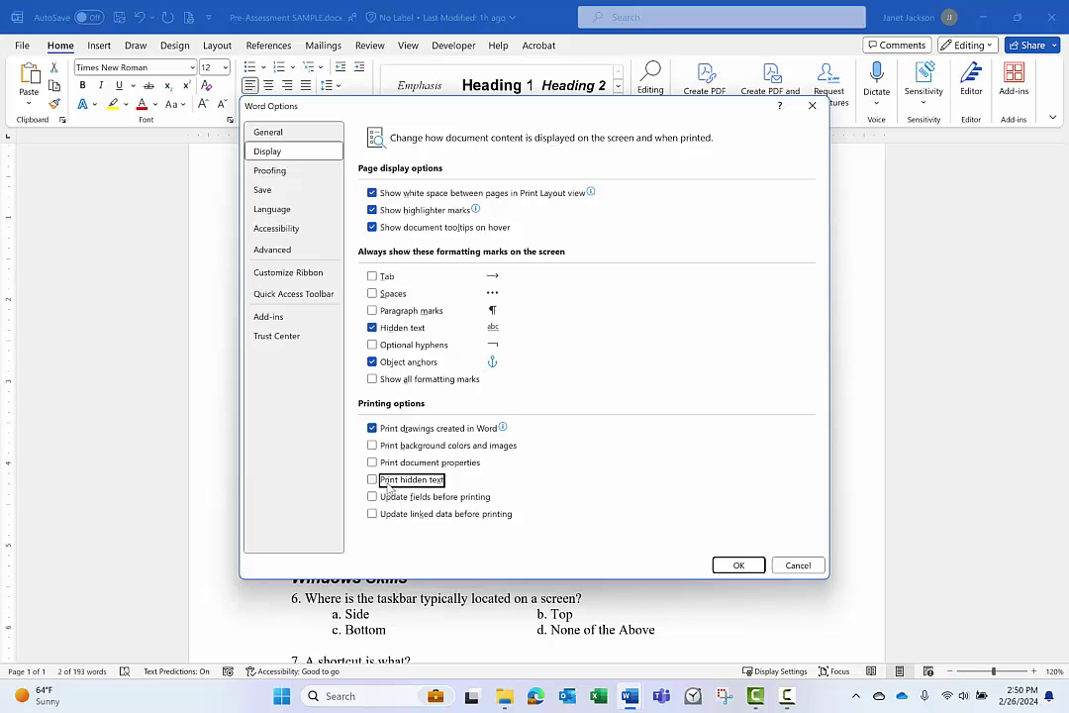
left_click(738, 565)
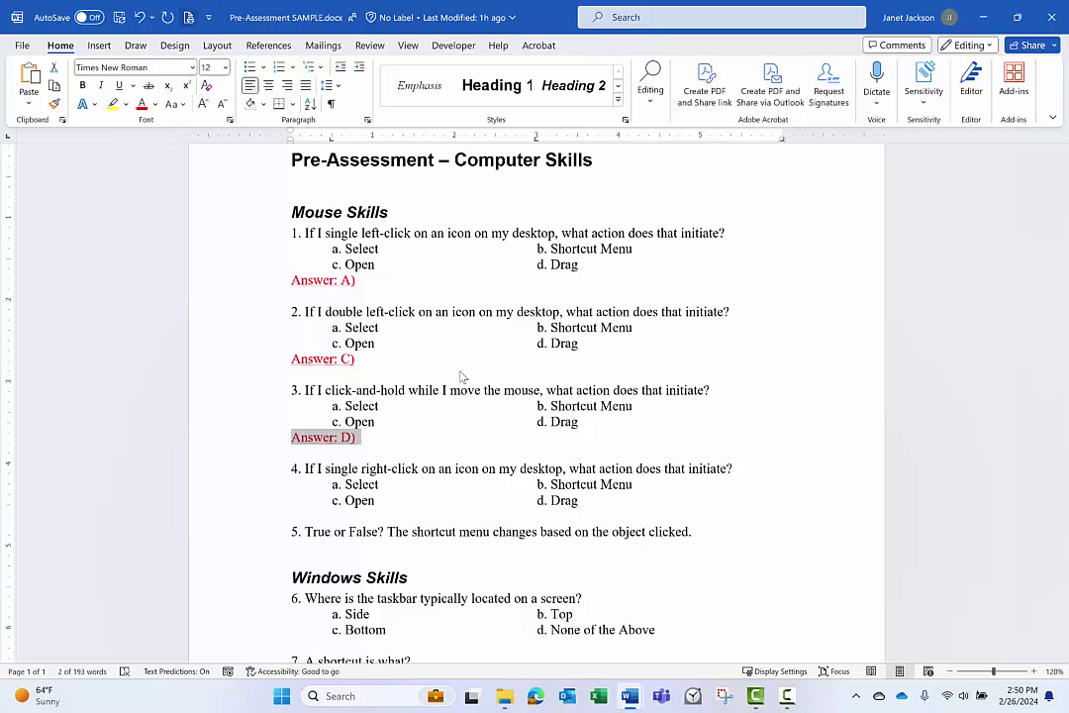
key("ctrl+p")
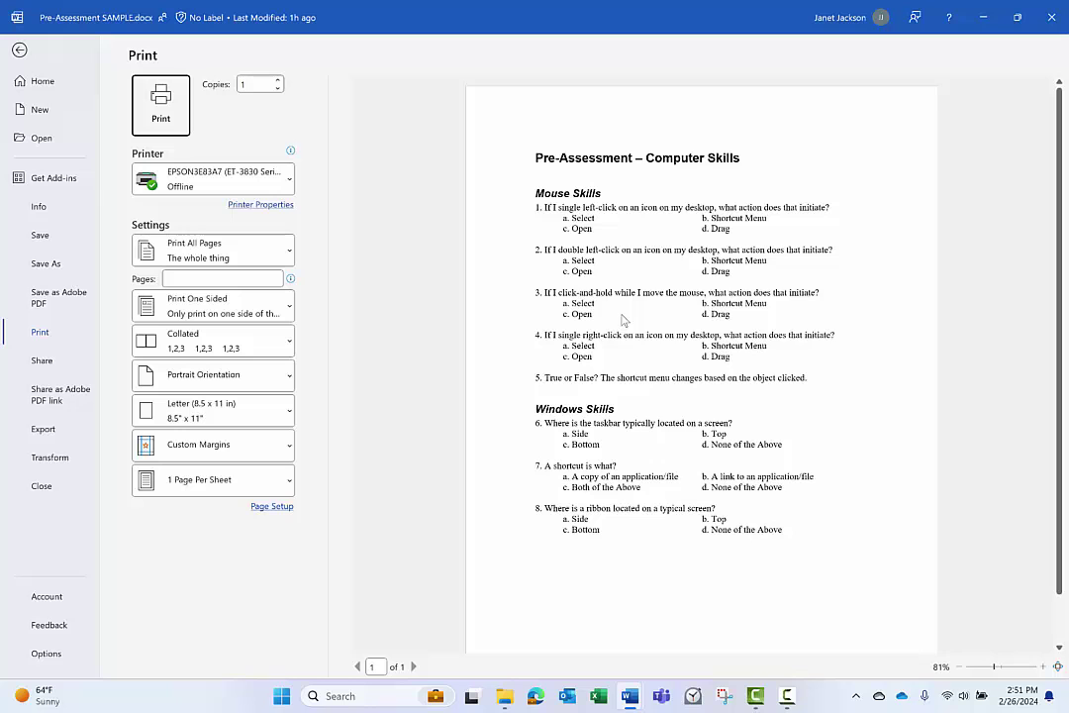
key("Escape")
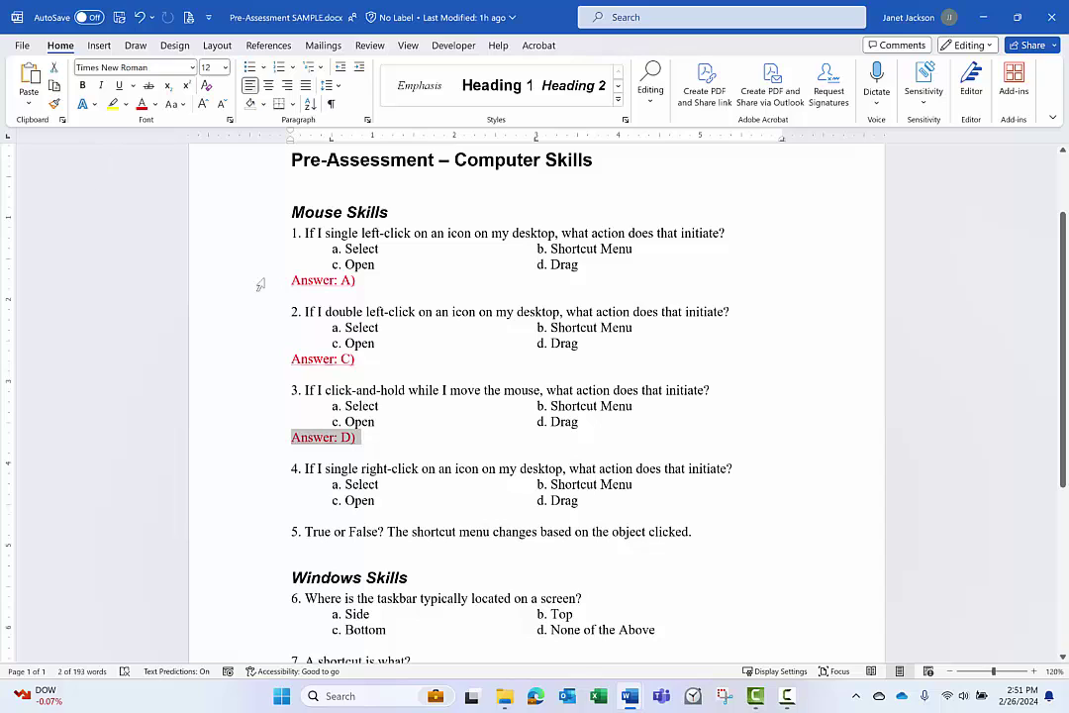
Step: Deselect the text, then turn off Hidden text display in Word Options > Display
left_click(338, 293)
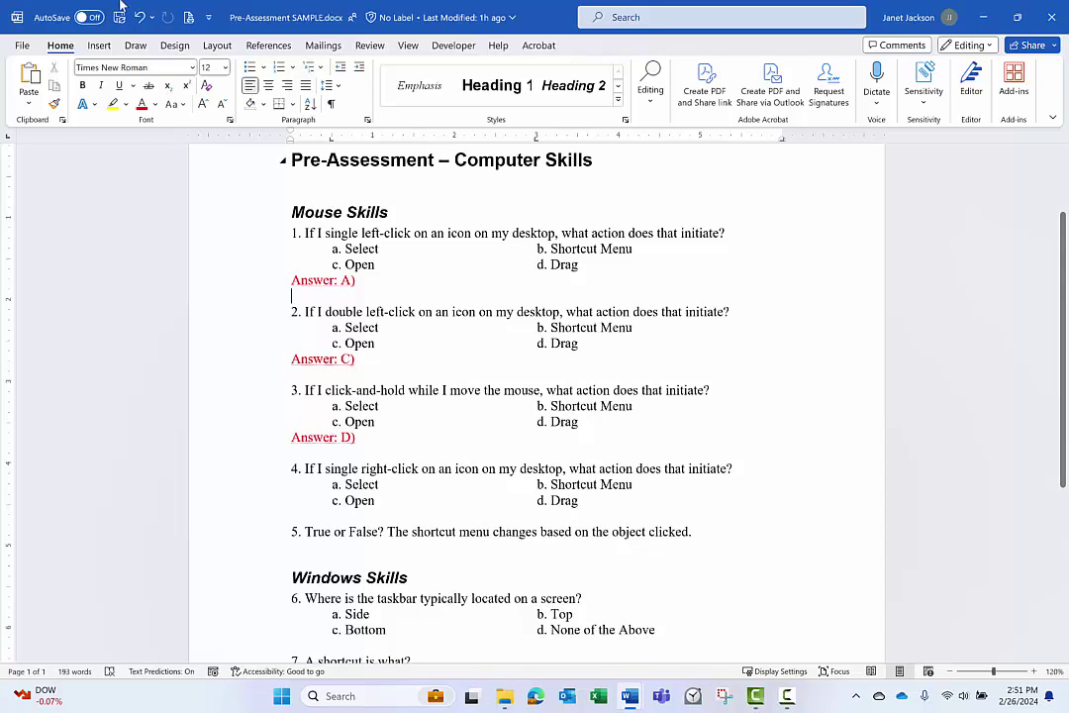
left_click(22, 46)
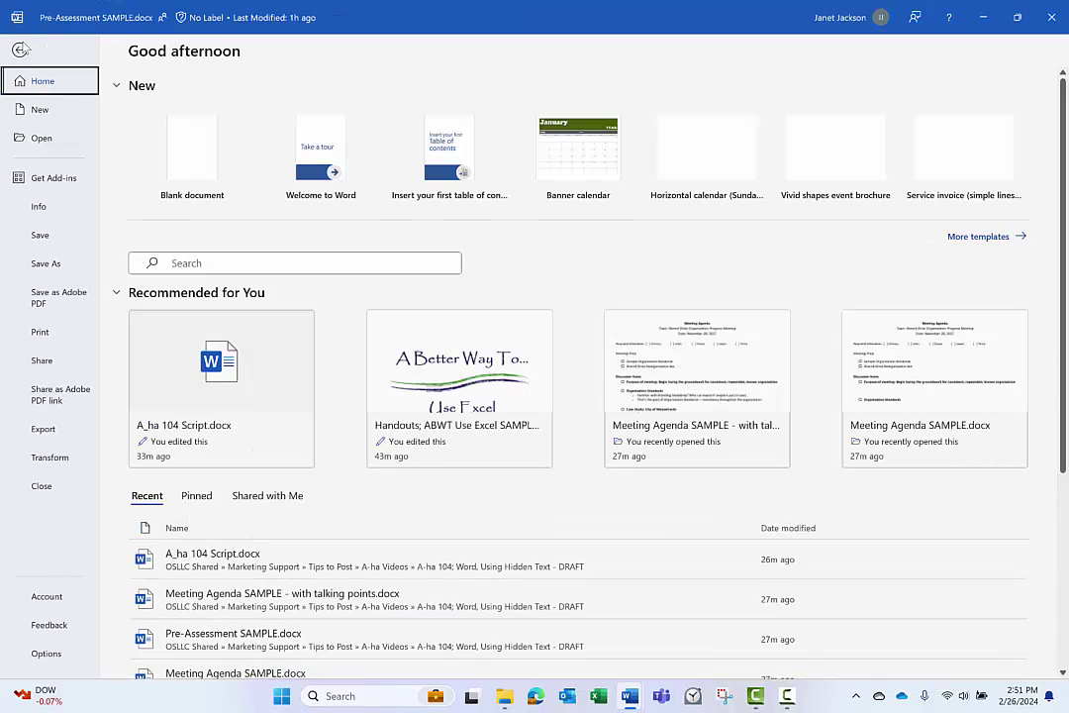
key("Escape")
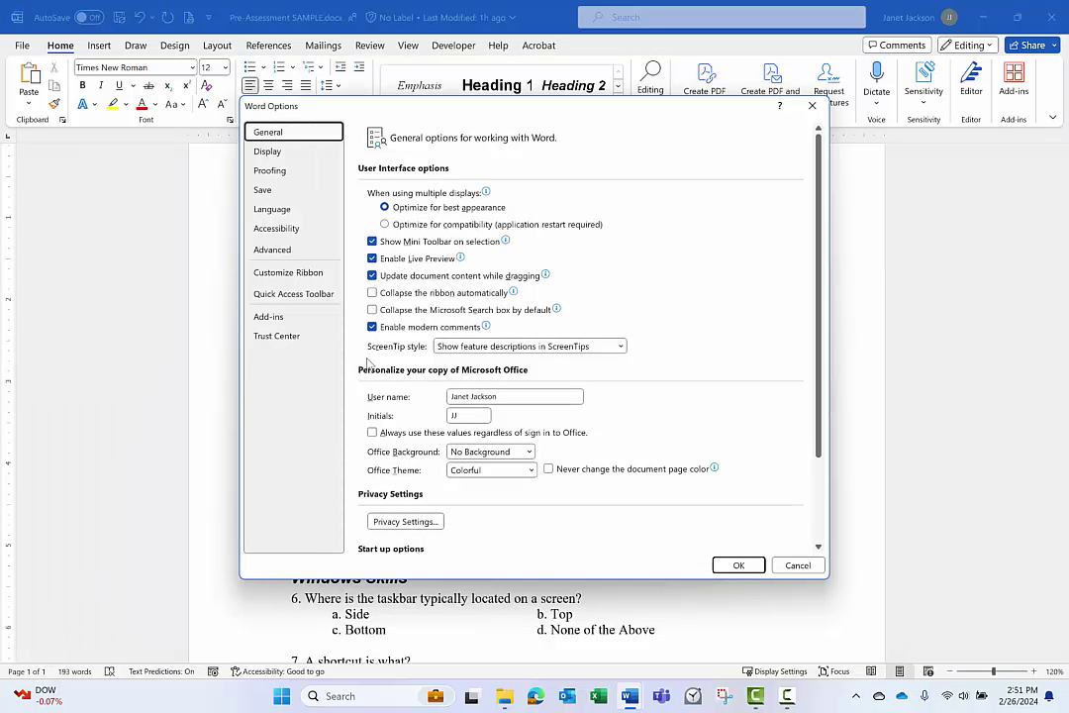
left_click(275, 154)
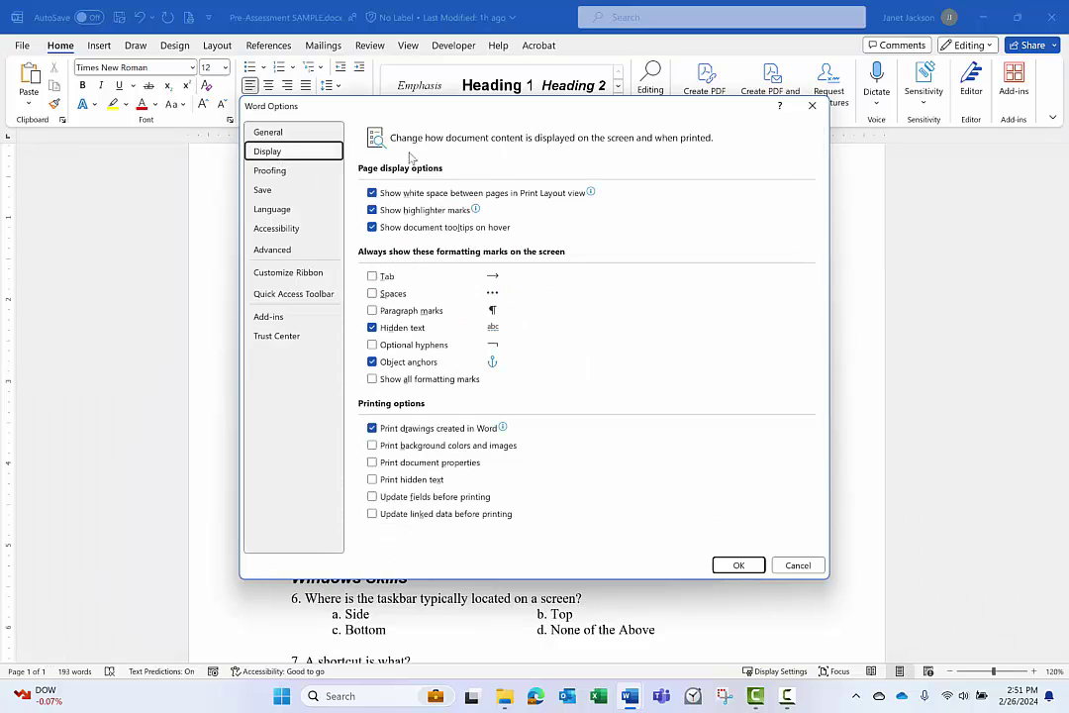
left_click(372, 328)
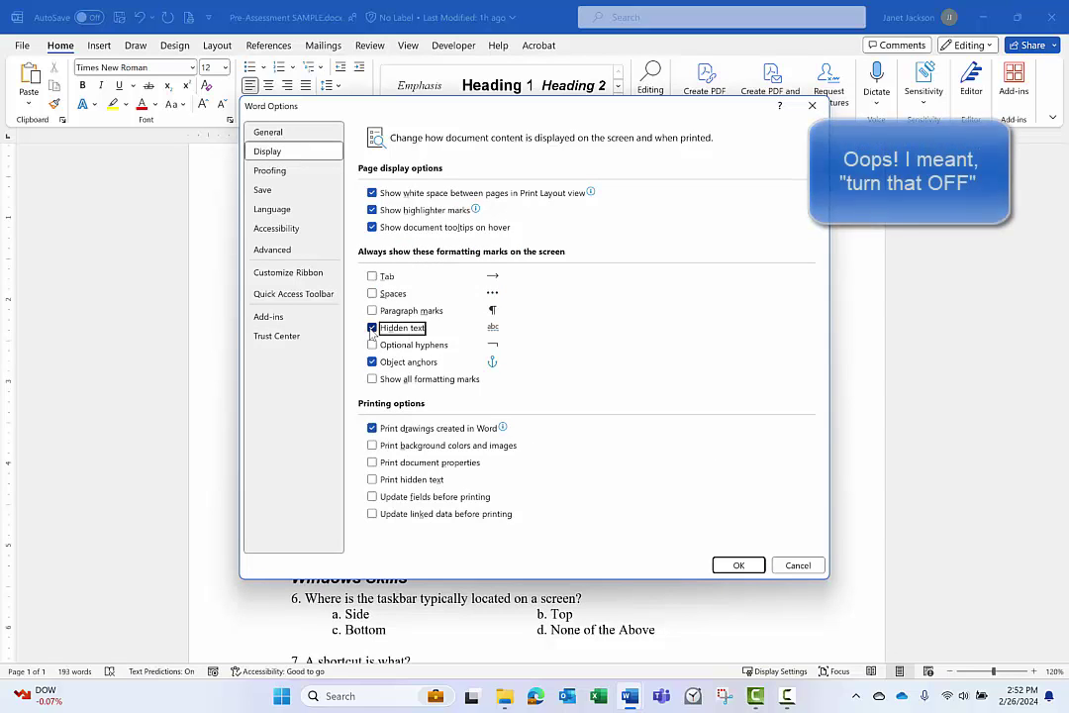
left_click(737, 565)
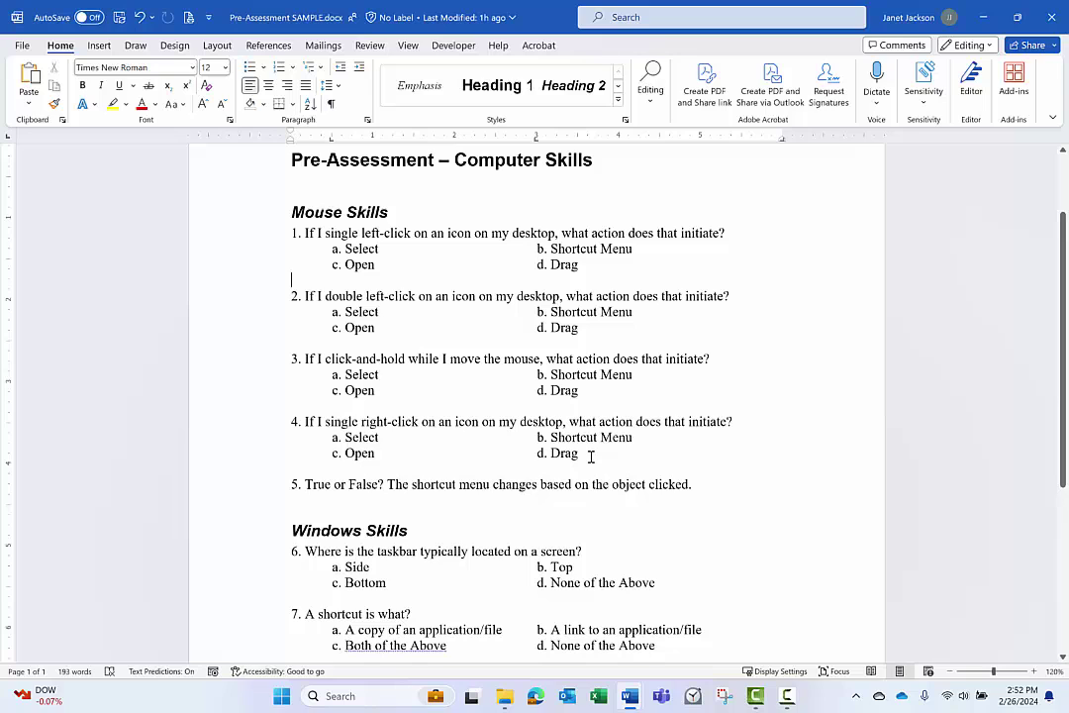
Step: Select the True or False question 5 line and mark it Hidden in the Font dialog
left_click_drag(615, 484, 274, 484)
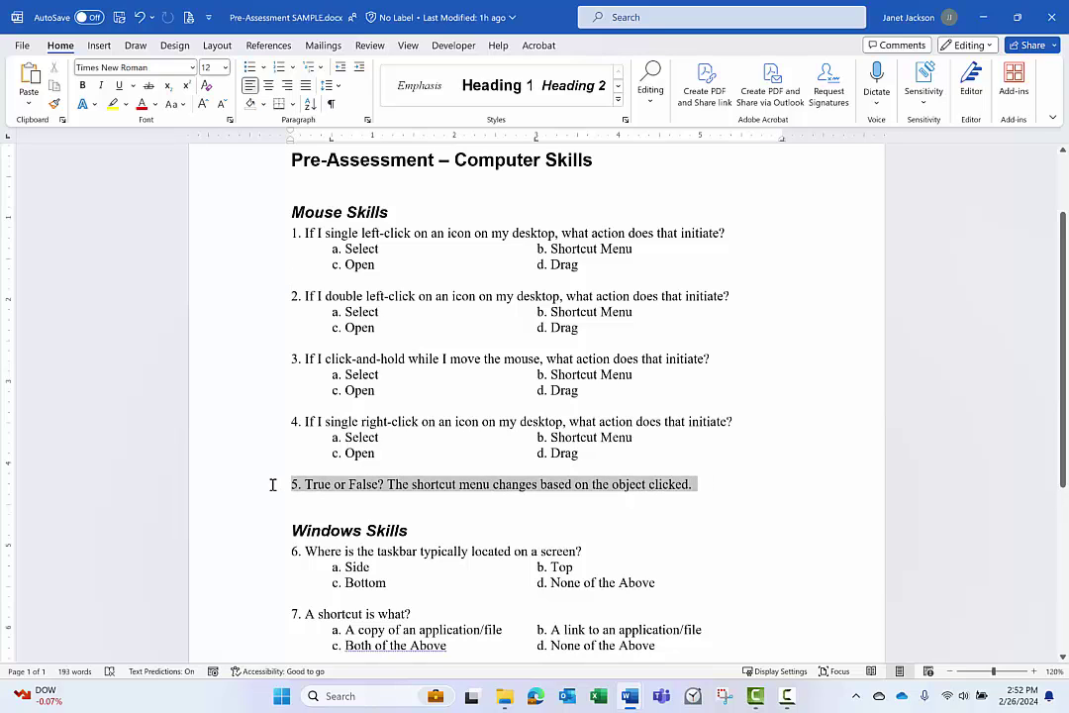
left_click(230, 120)
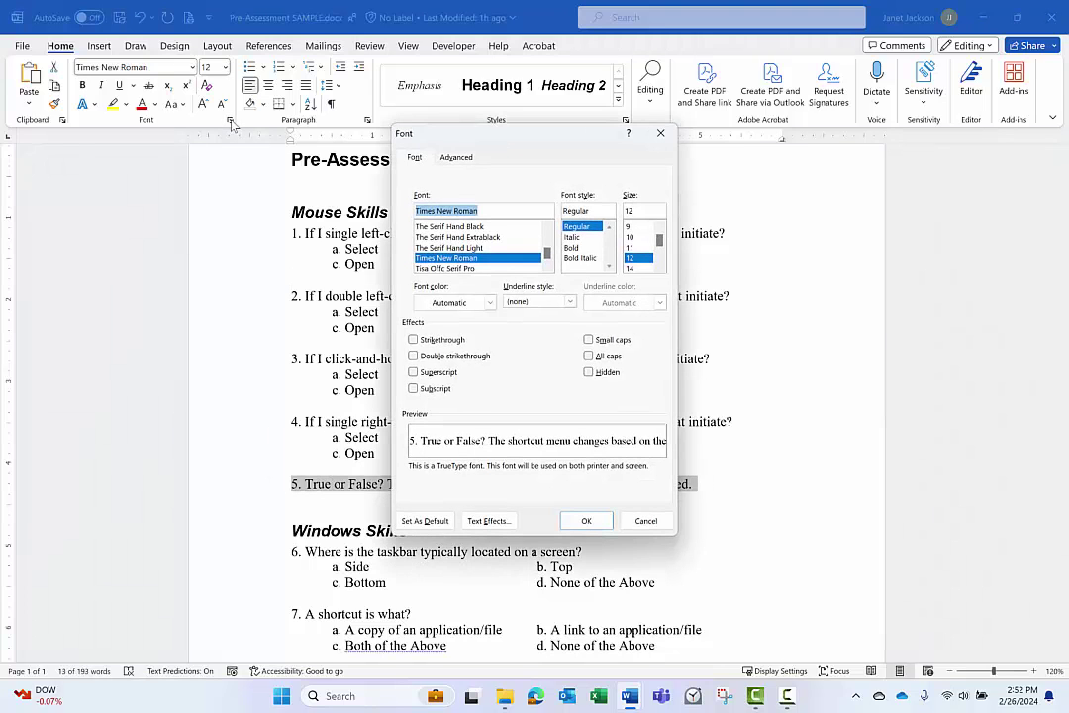
left_click(589, 372)
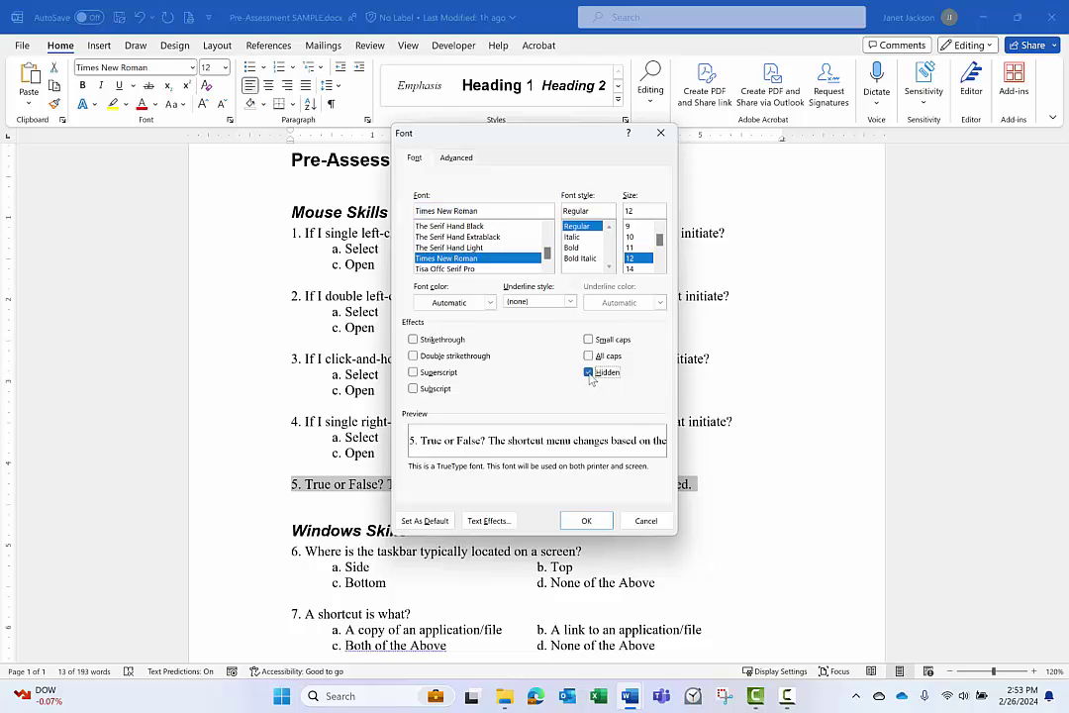
left_click(594, 523)
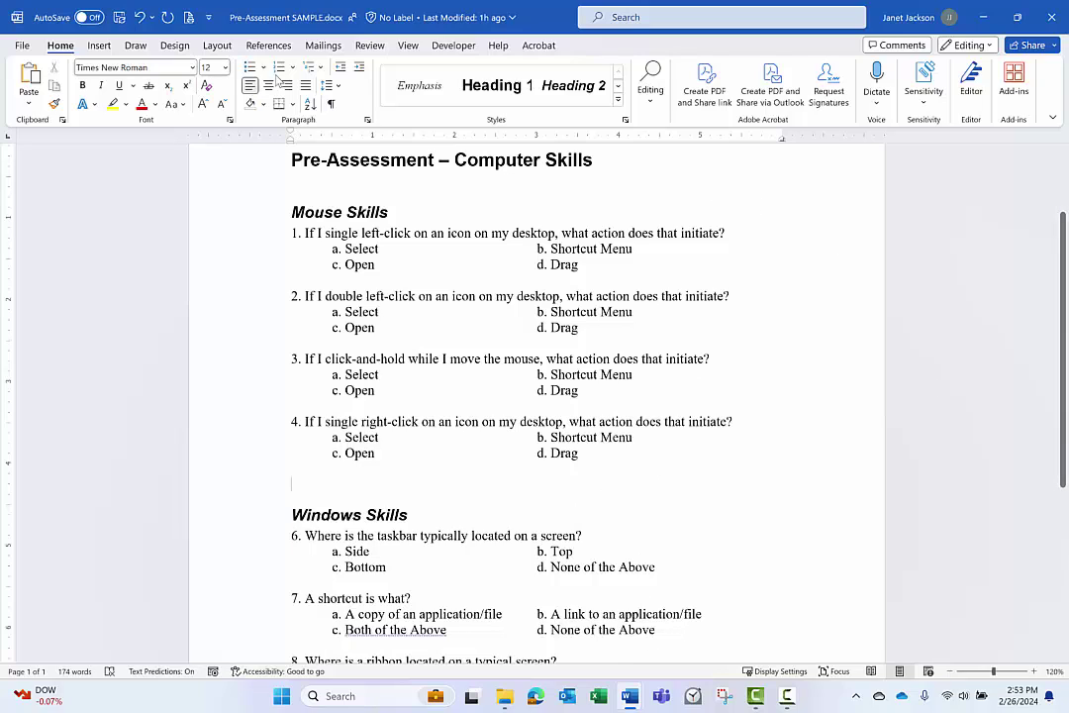
Step: Turn on both Hidden text and Print hidden text in Word Options > Display
left_click(22, 47)
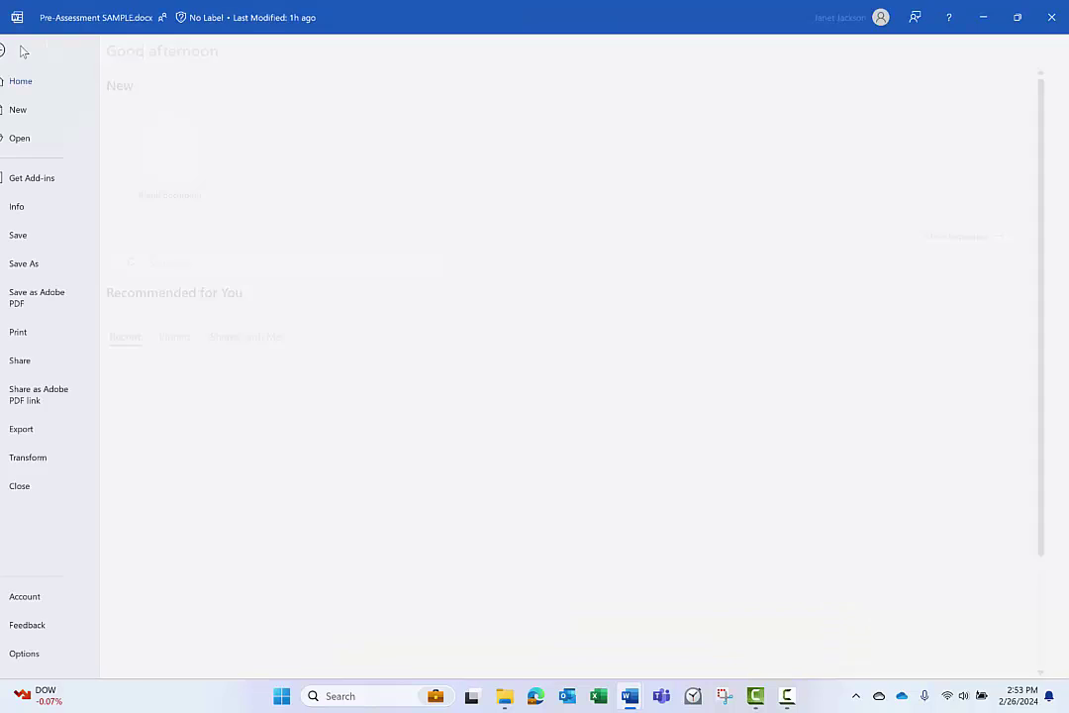
left_click(46, 652)
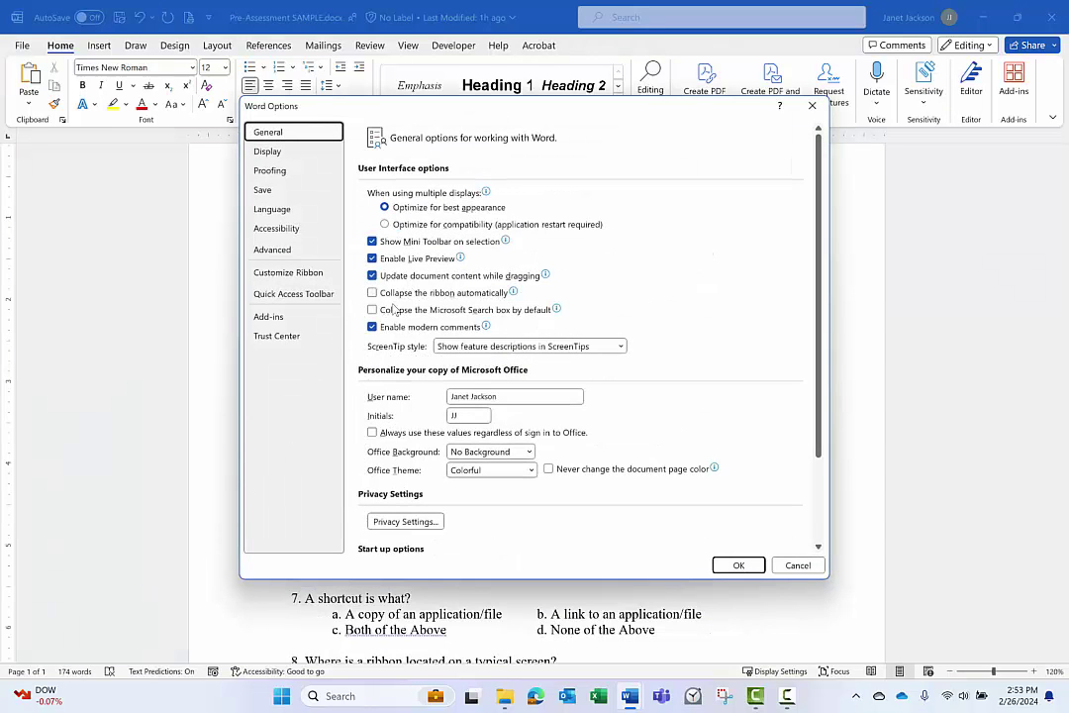
left_click(270, 152)
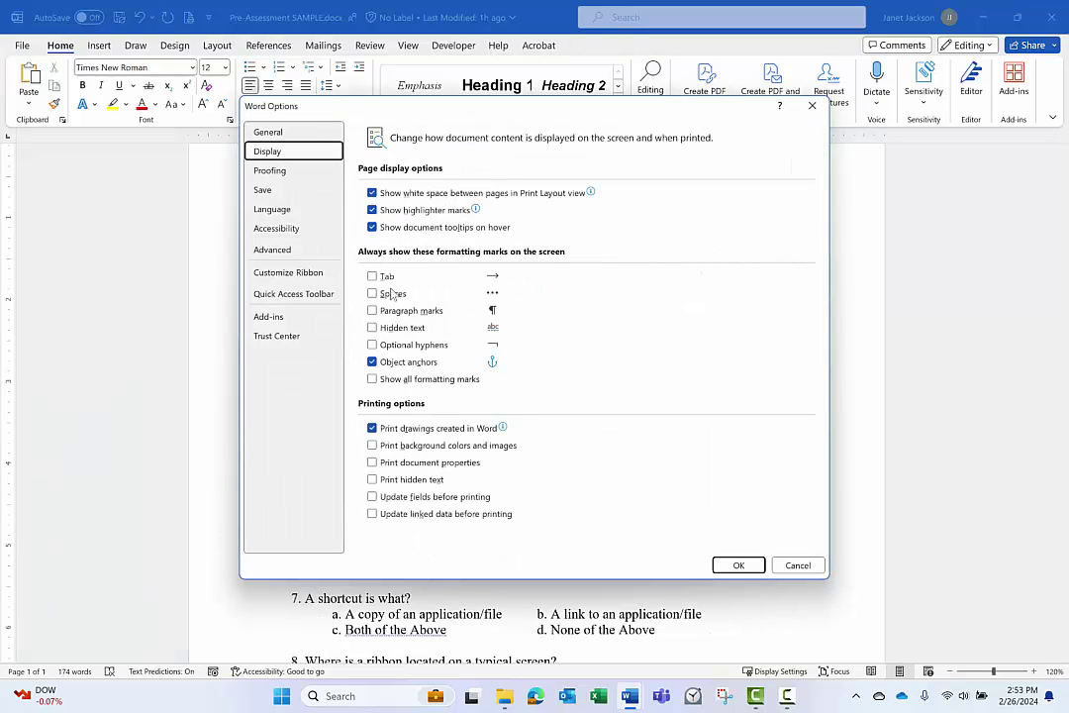
left_click(371, 327)
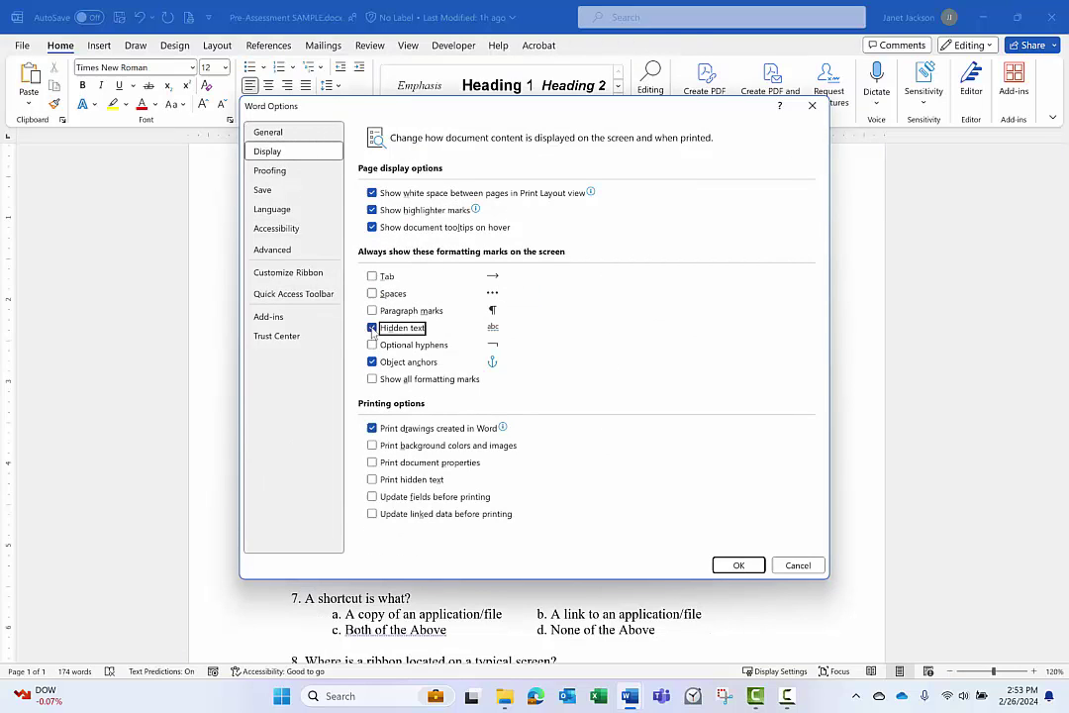
left_click(372, 480)
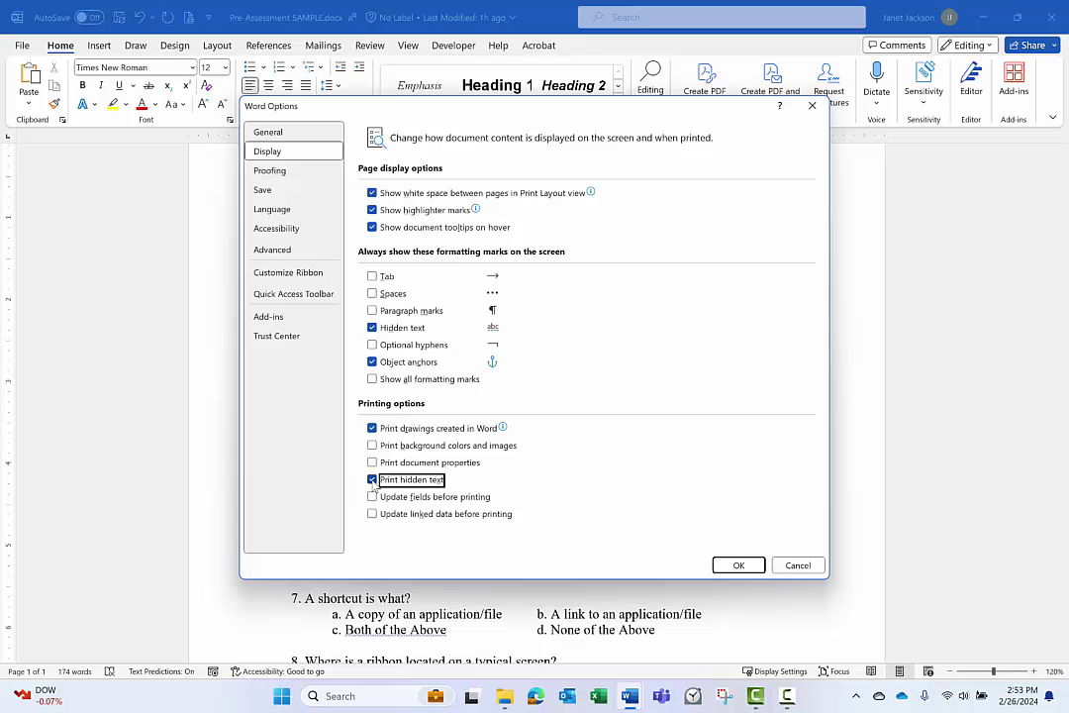
left_click(744, 566)
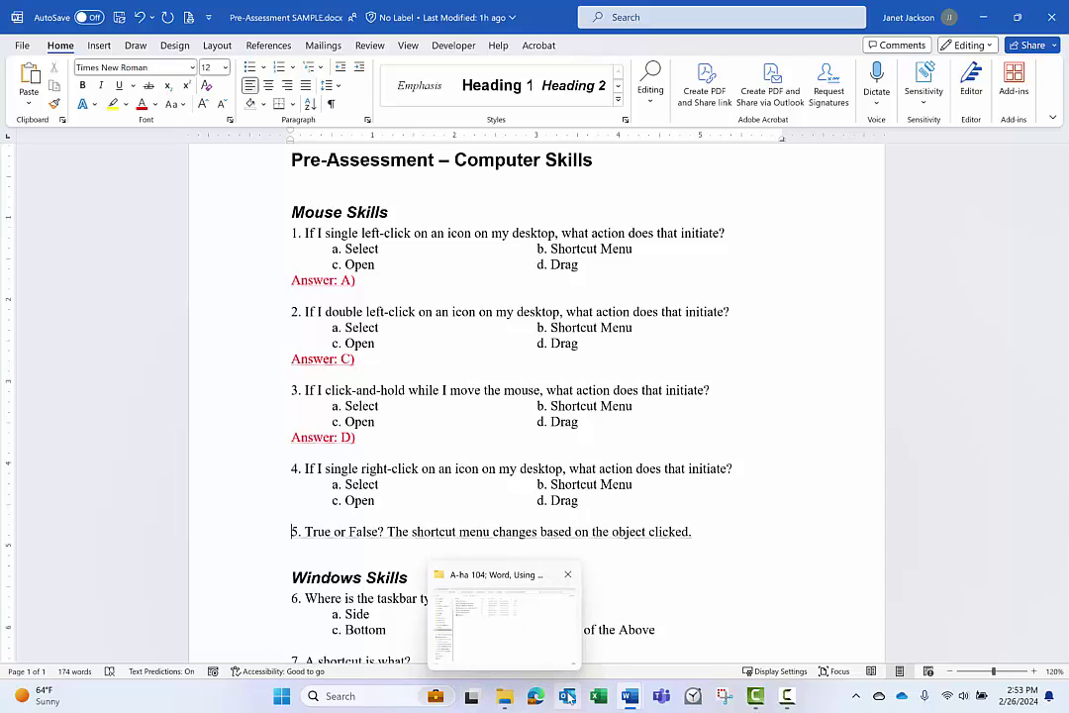
Step: Compare the plain and talking-points agenda copies, then select the 2014 Case Study talking points
mouse_move(629, 700)
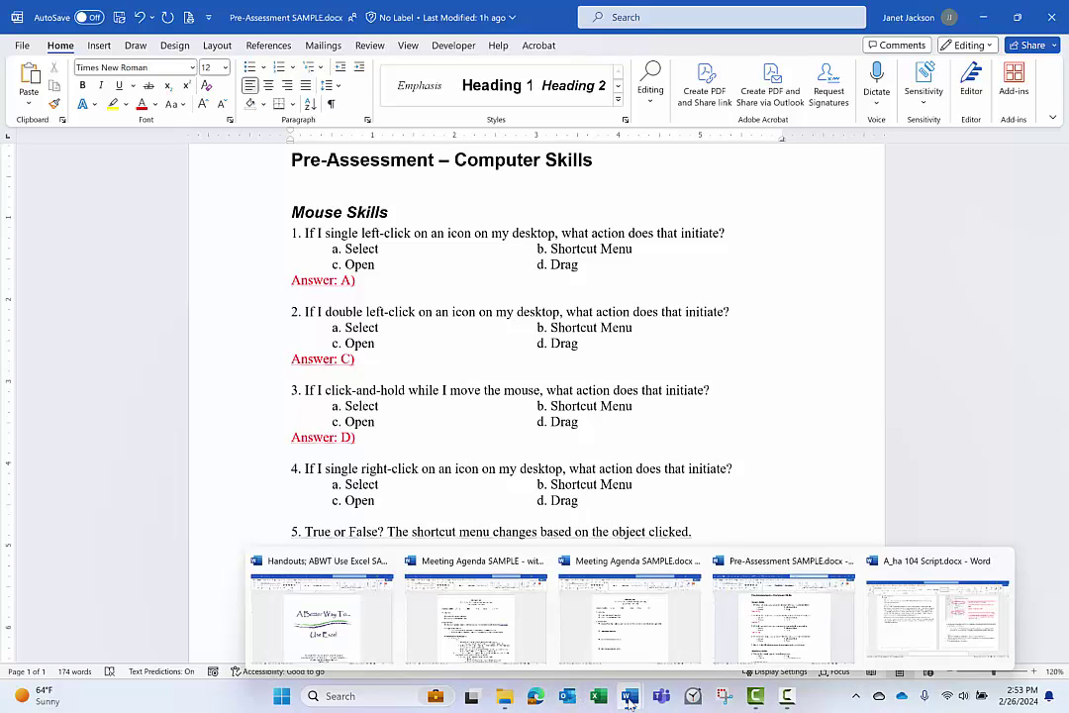
left_click(465, 604)
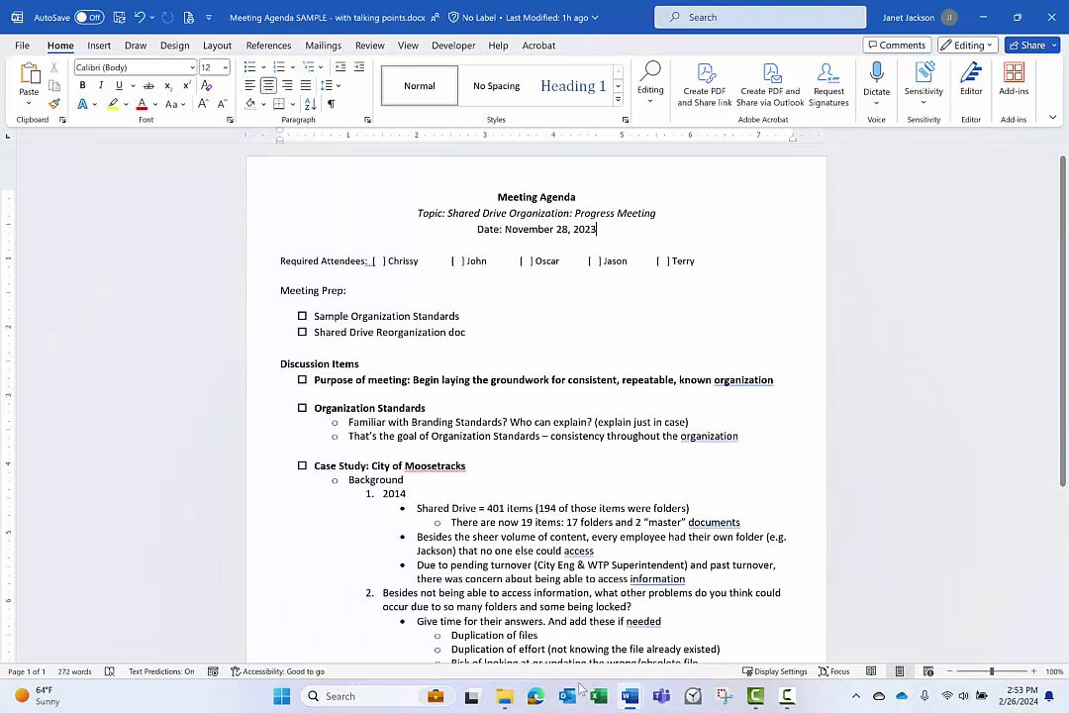
mouse_move(629, 698)
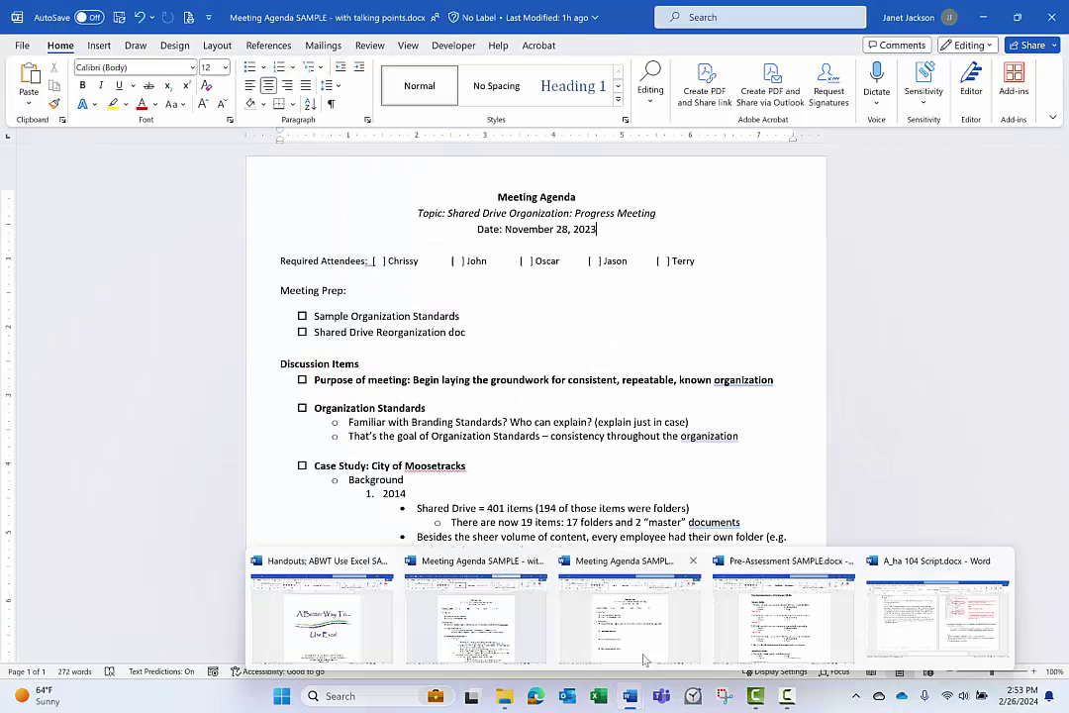
left_click(641, 654)
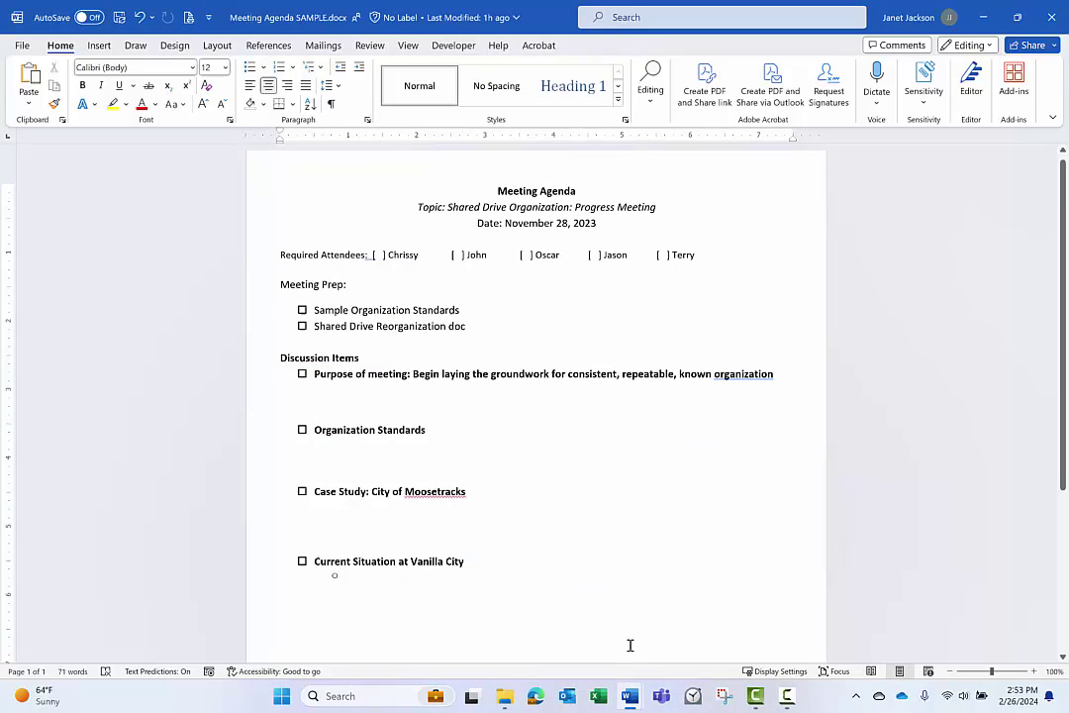
mouse_move(630, 700)
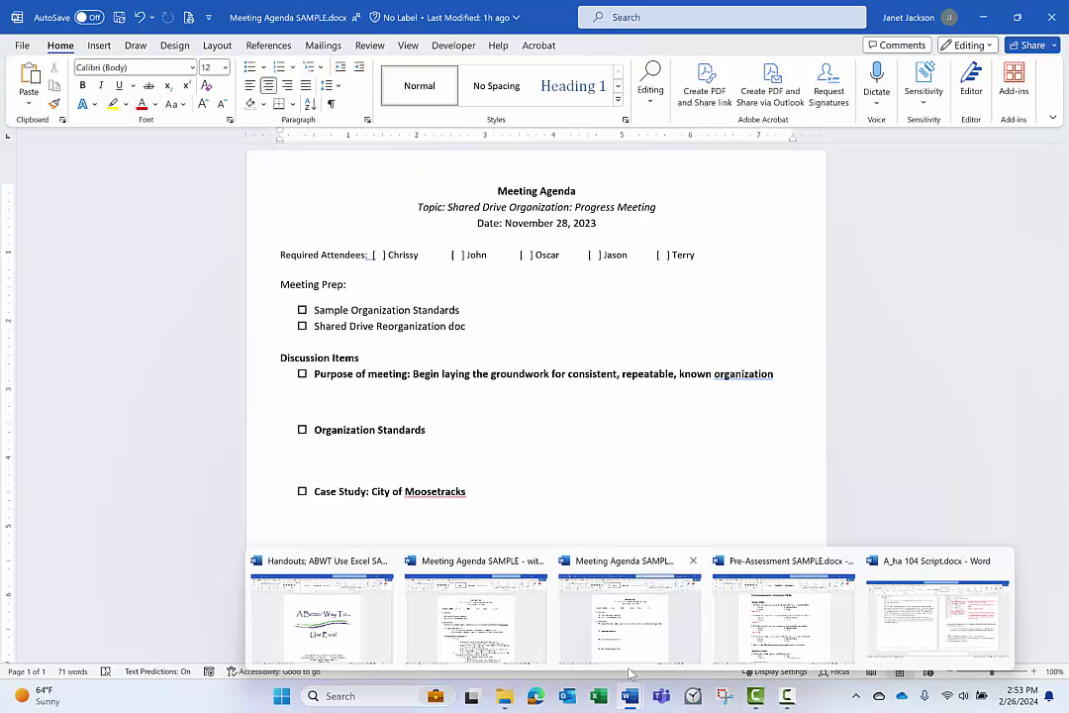
left_click(447, 598)
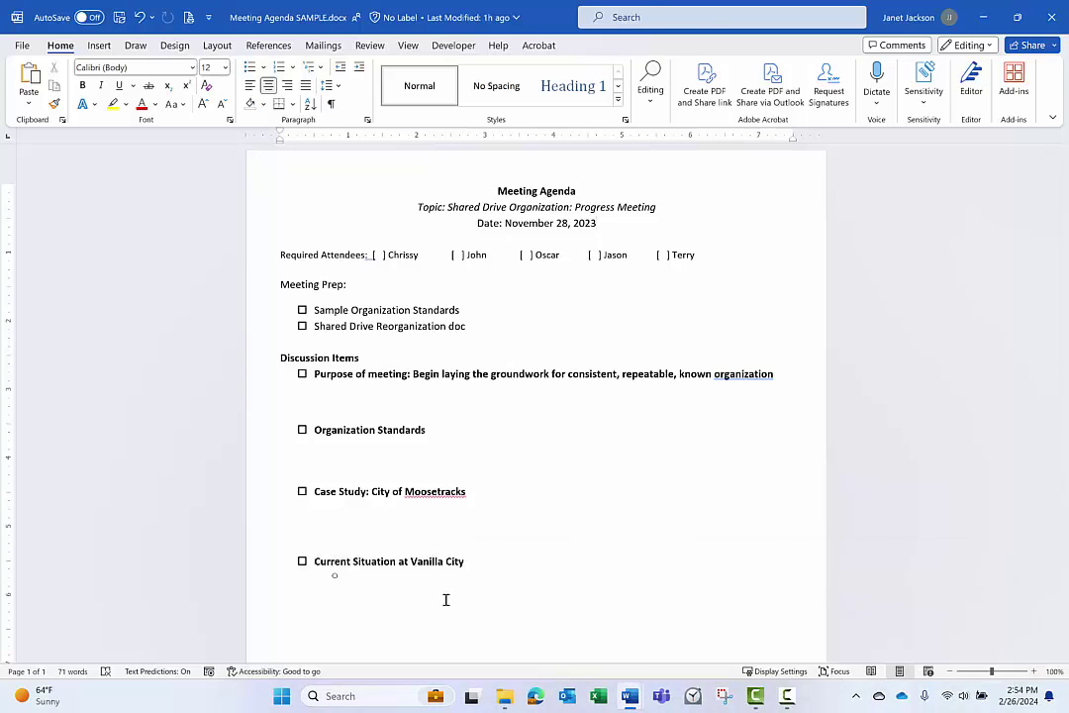
left_click_drag(382, 493, 801, 539)
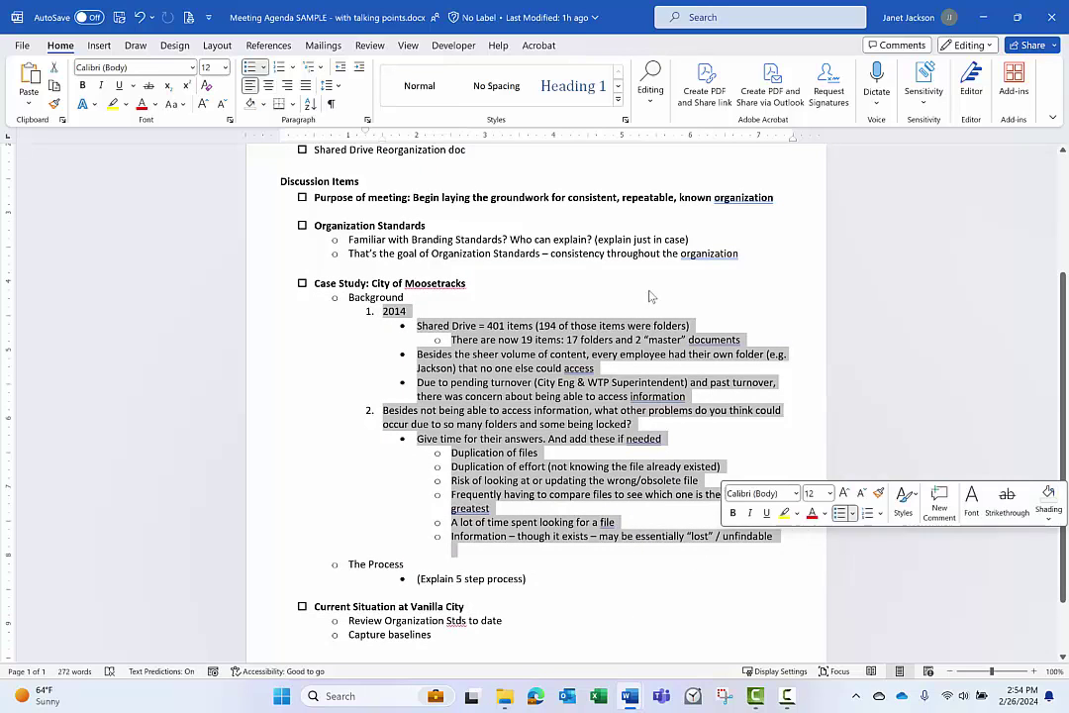
Step: Format the selected Case Study background talking points as hidden text in the Font dialog
left_click(230, 120)
left_click(597, 372)
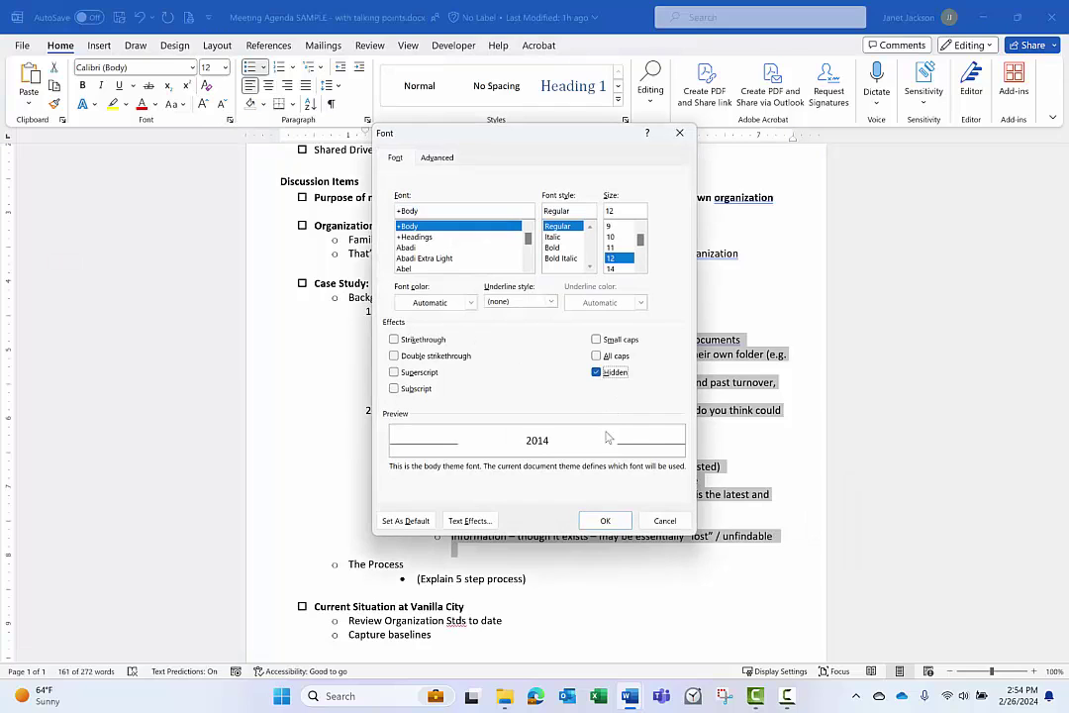
left_click(607, 520)
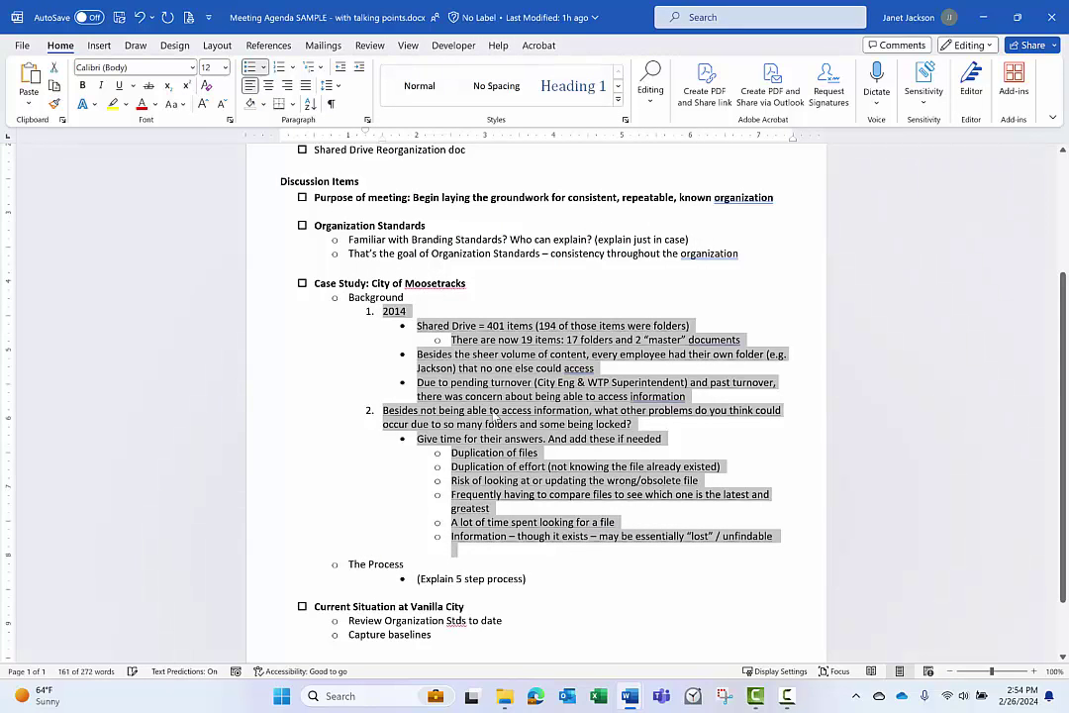
Step: Turn off Print hidden text in Word Options Display settings
left_click(20, 46)
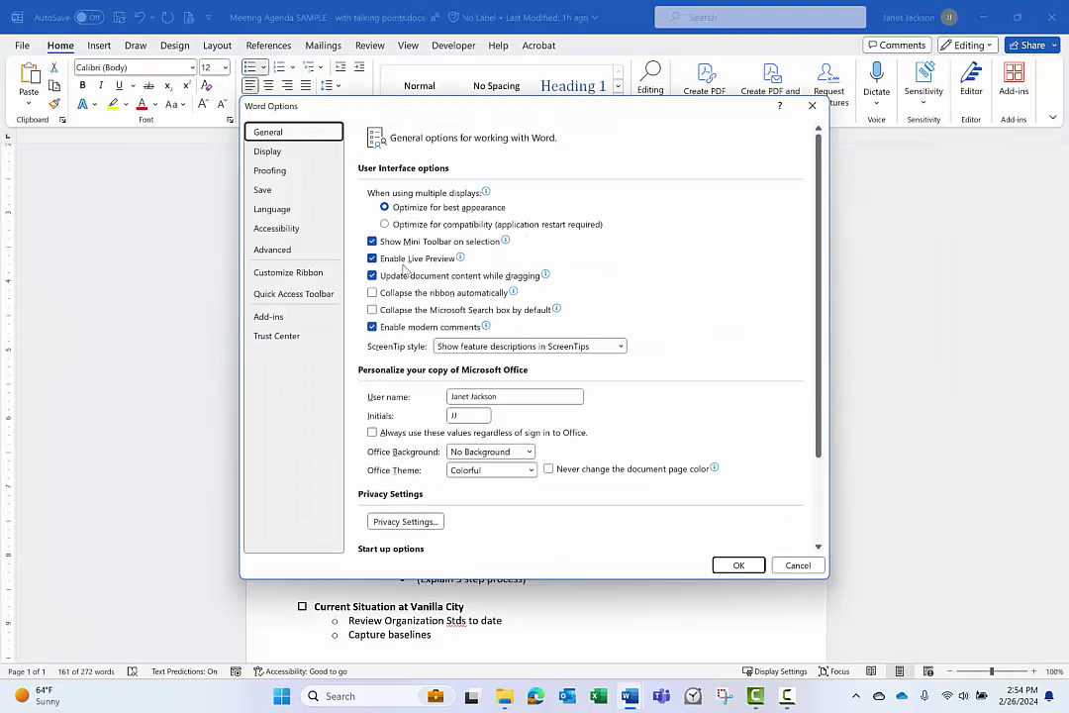
left_click(268, 150)
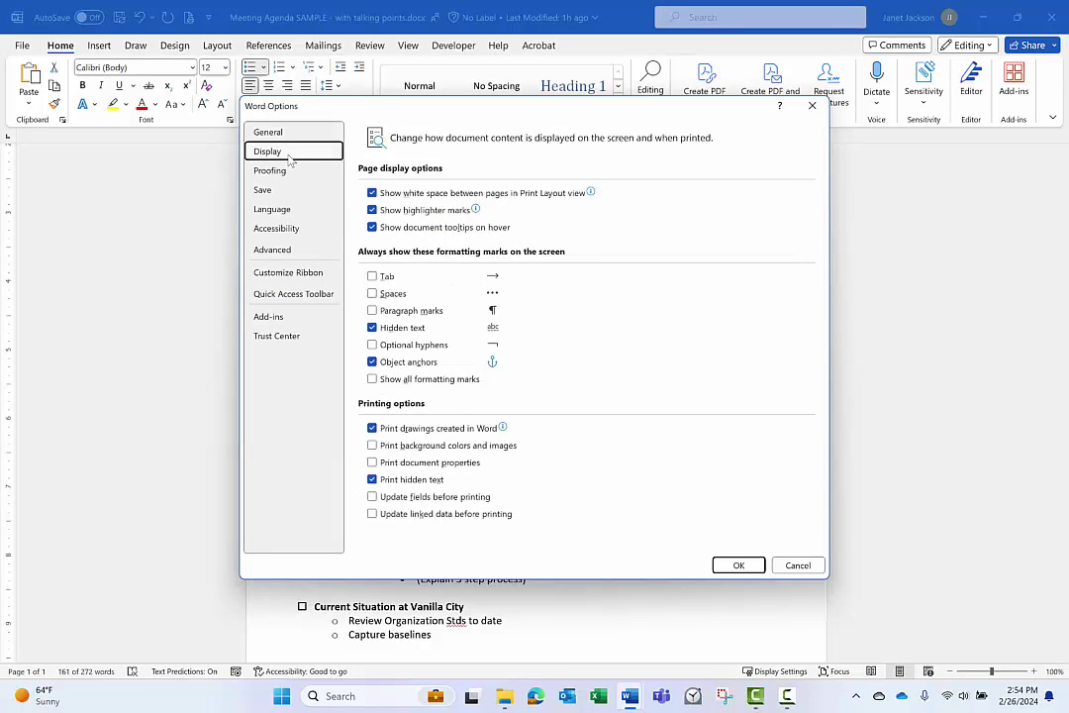
left_click(372, 479)
left_click(738, 565)
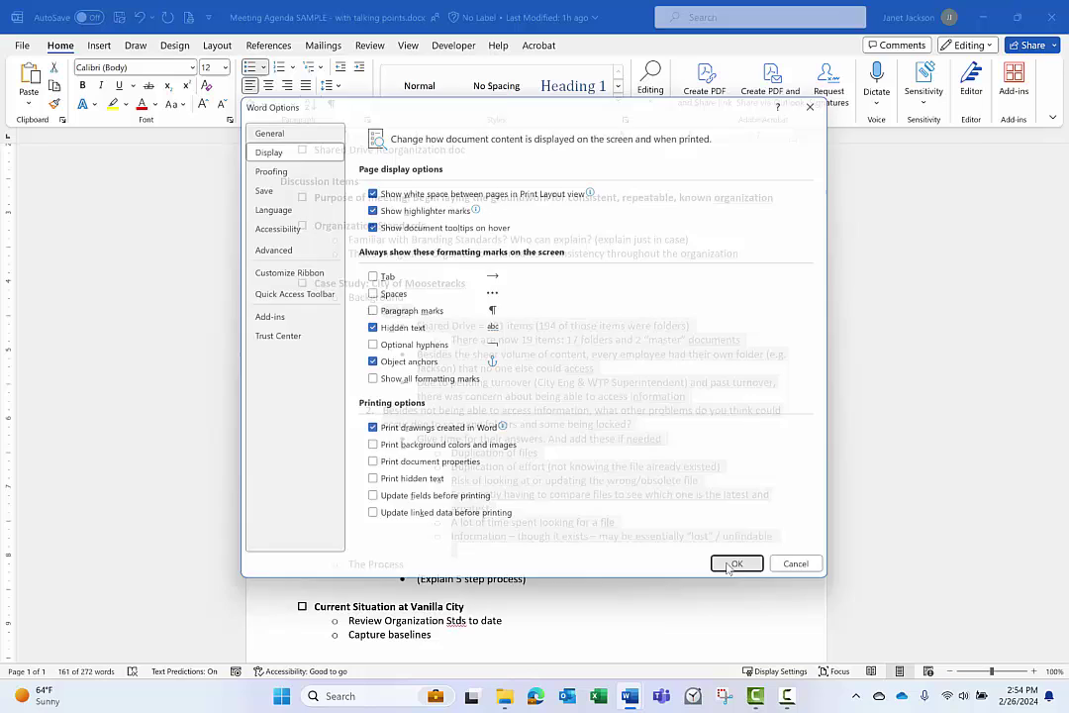
Step: Check the print preview to confirm the hidden talking points are left off the agenda, then return
left_click(189, 18)
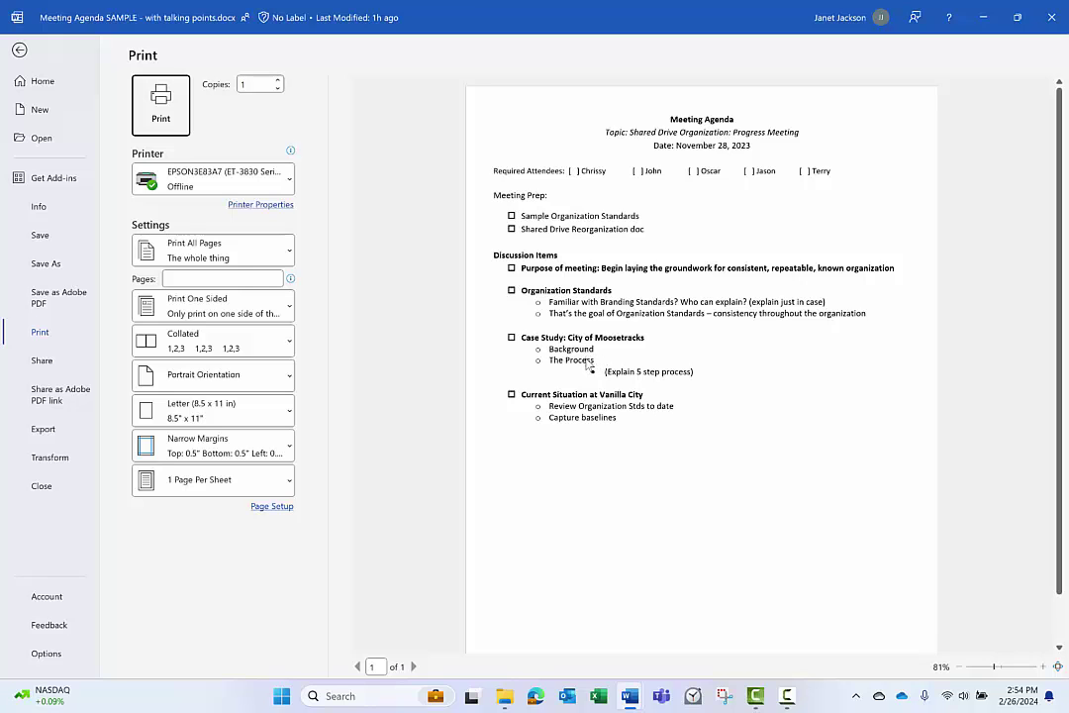
left_click(16, 49)
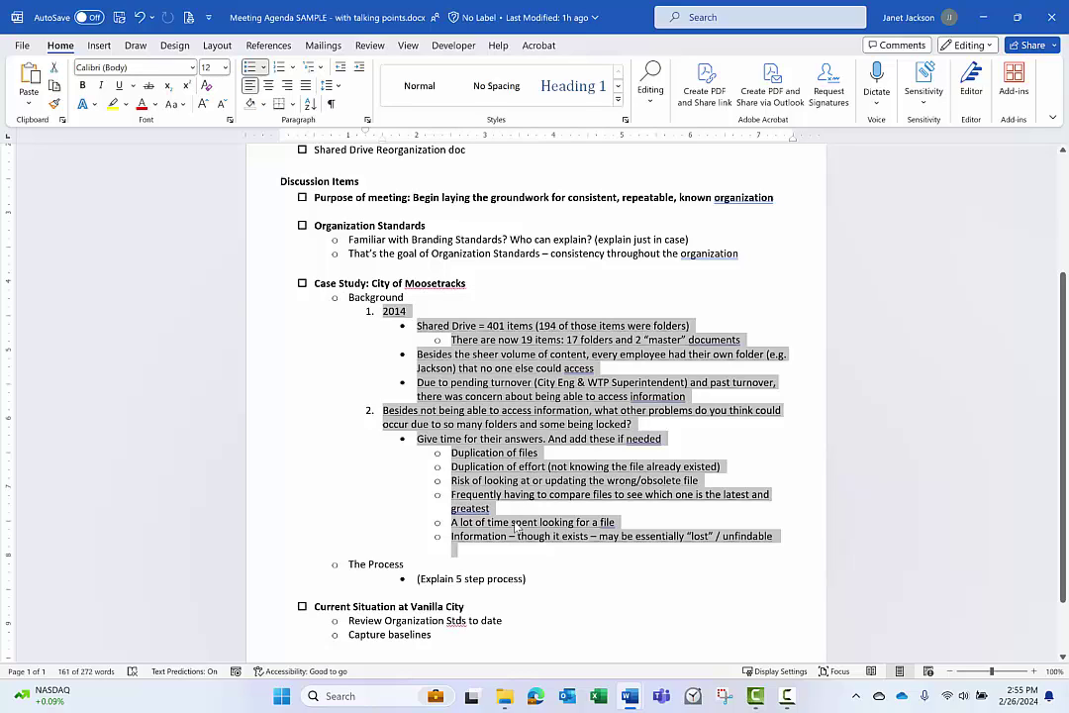
Step: Minimize the talking-points agenda, plain agenda and Pre-Assessment quiz windows to reveal the Handouts document
left_click(989, 17)
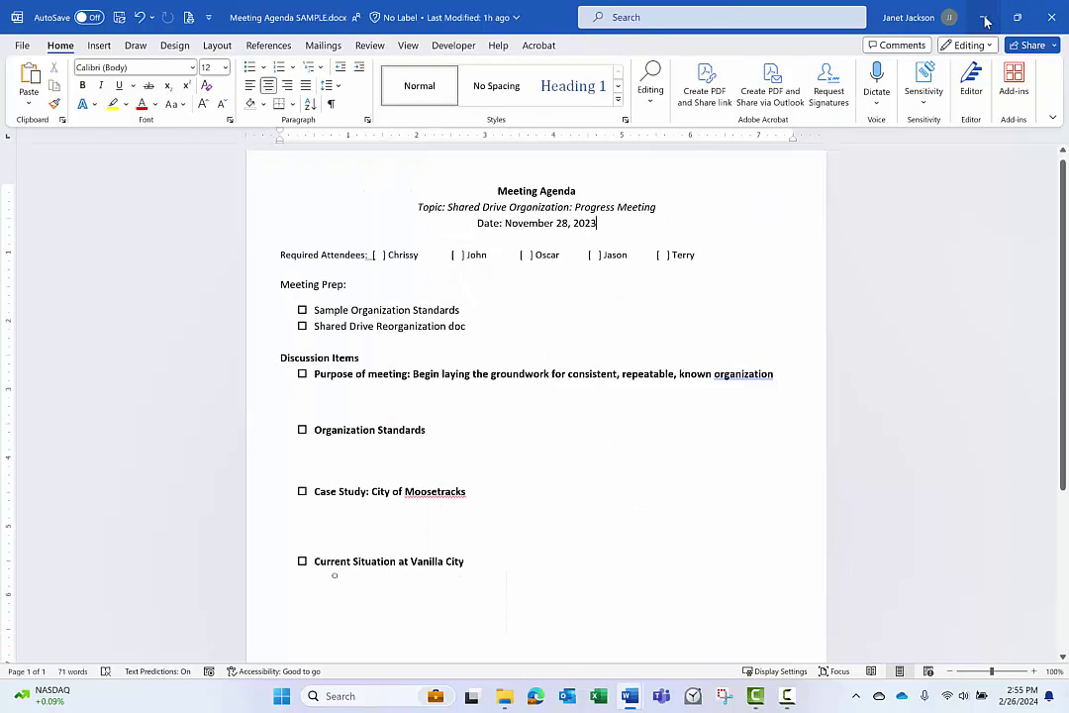
left_click(984, 17)
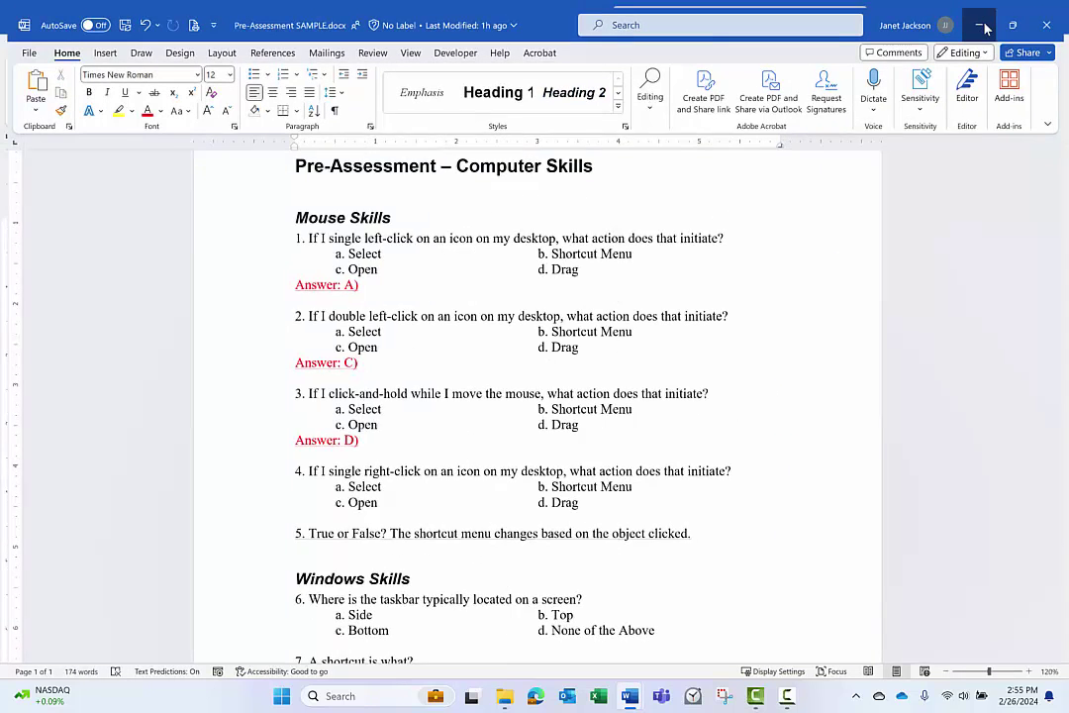
left_click(984, 17)
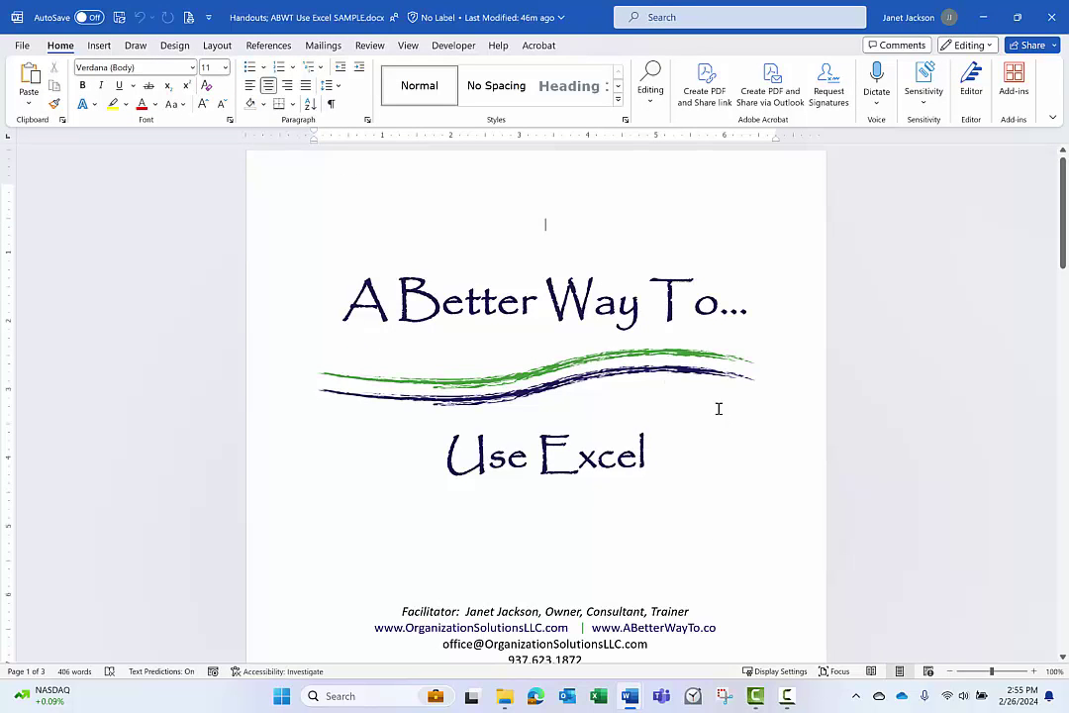
Step: Scroll to page 3 to review the red demo notes on the Creating a Happy Spreadsheet guidelines
scroll(718, 408, "down", 6)
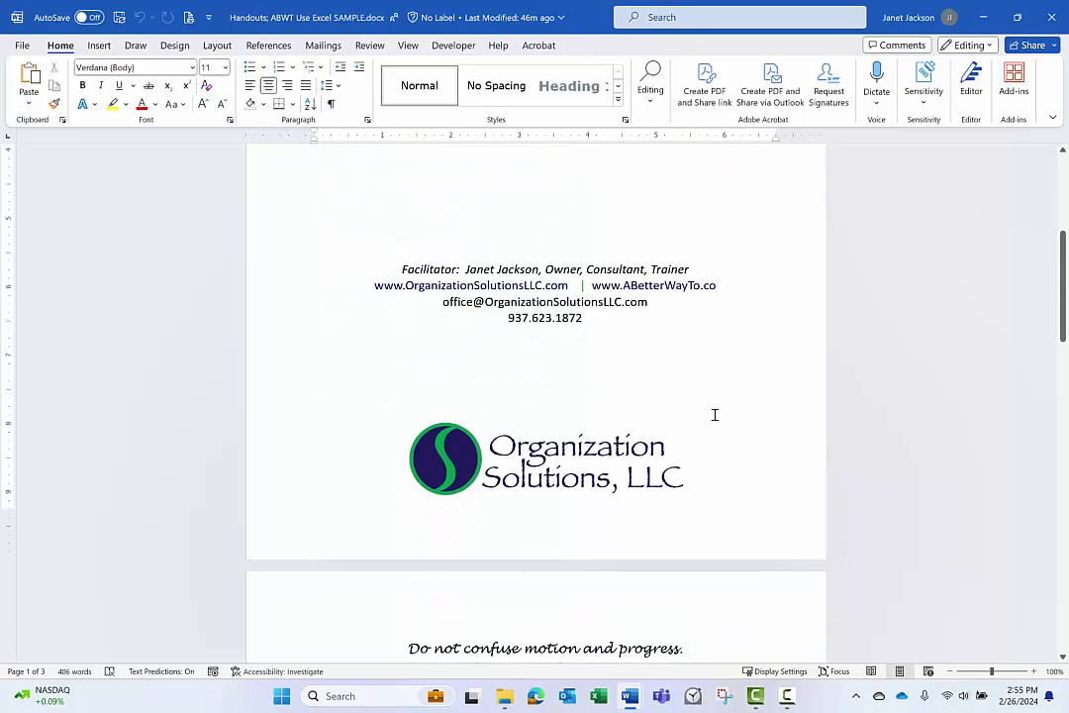
scroll(715, 415, "down", 10)
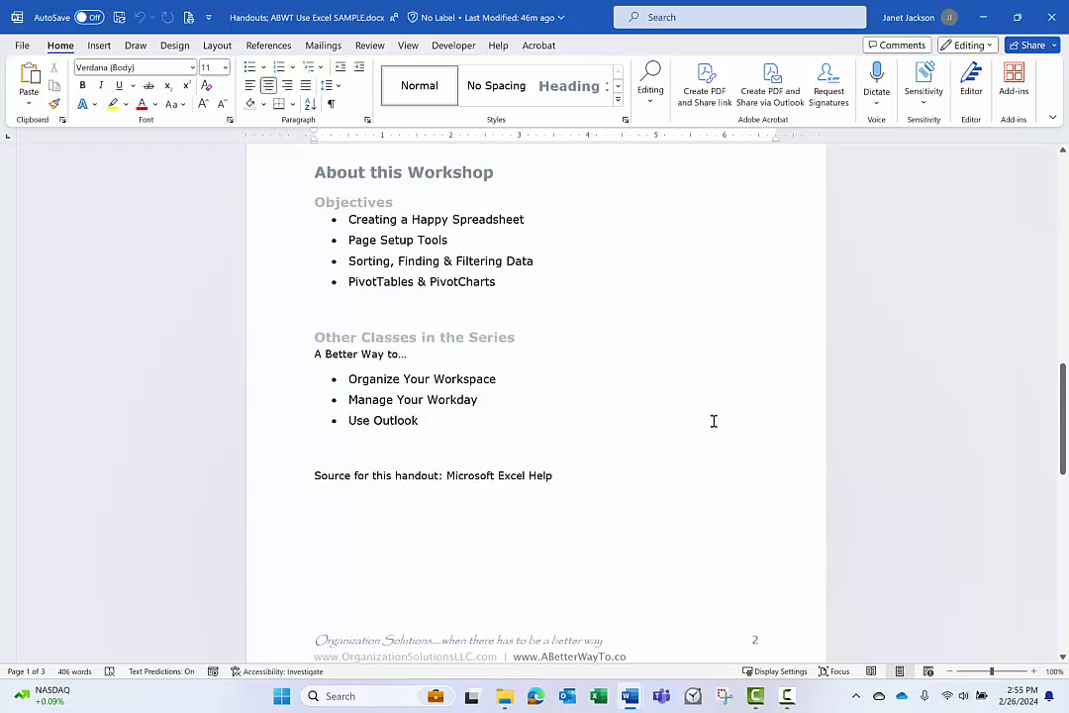
scroll(713, 420, "down", 9)
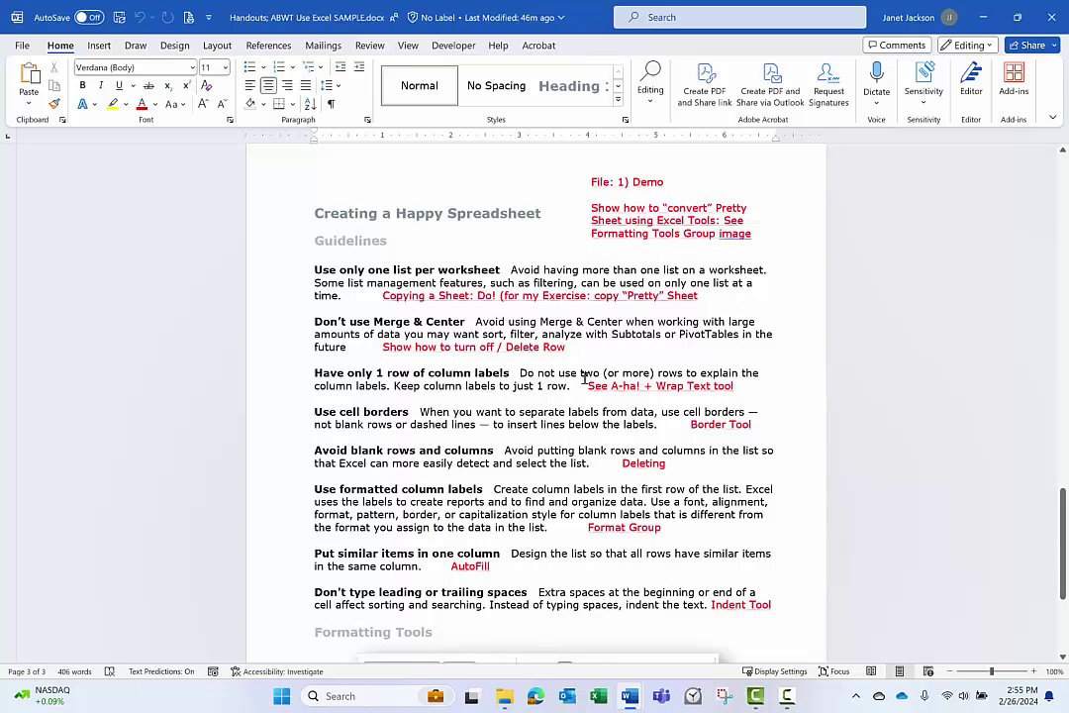
scroll(577, 381, "down", 1)
scroll(577, 380, "up", 1)
scroll(577, 380, "down", 1)
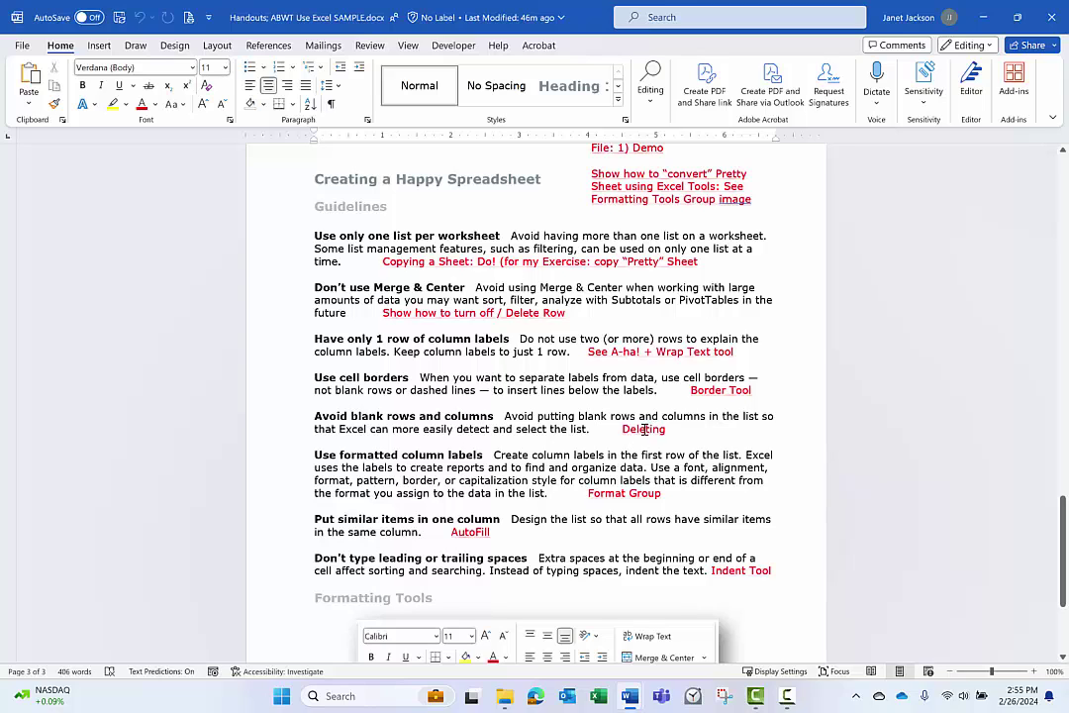
scroll(616, 435, "up", 1)
scroll(616, 440, "down", 2)
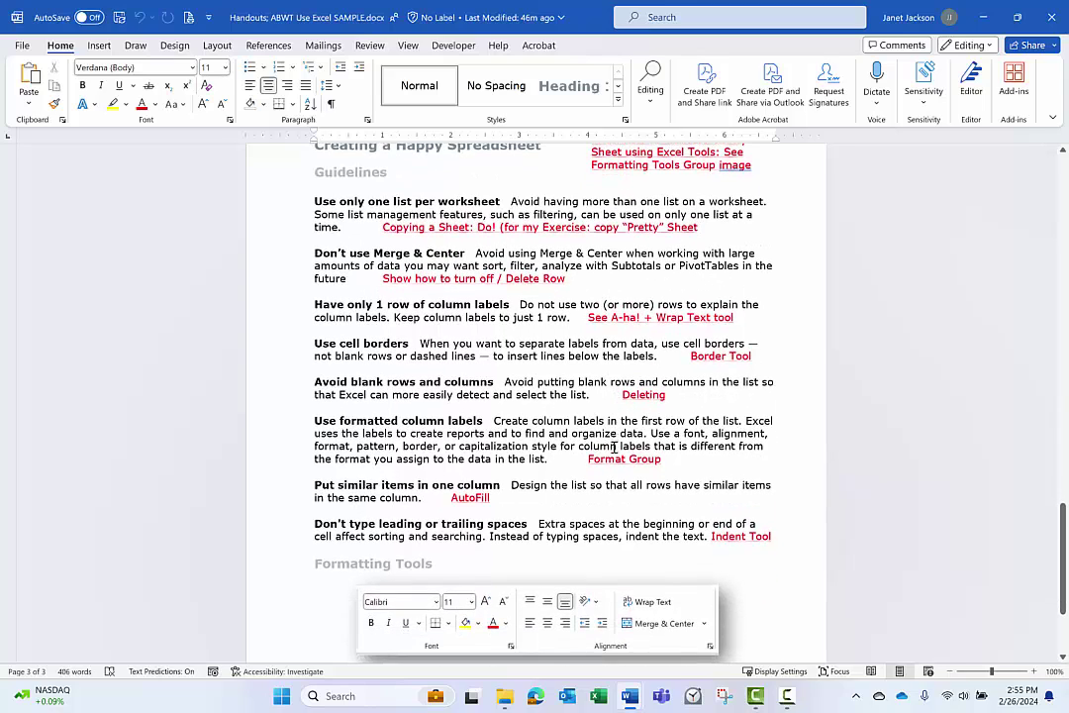
scroll(614, 446, "down", 4)
scroll(612, 454, "up", 5)
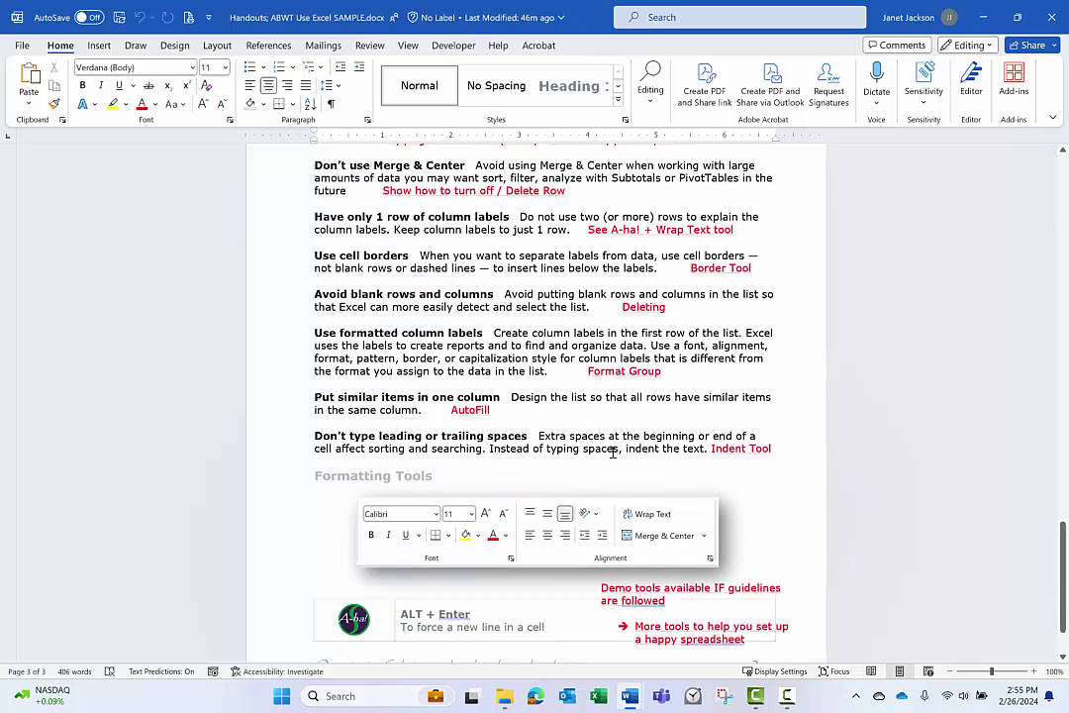
Step: Preview the handout printout and scroll through its pages, confirming page 3 omits the red demo notes
left_click(189, 18)
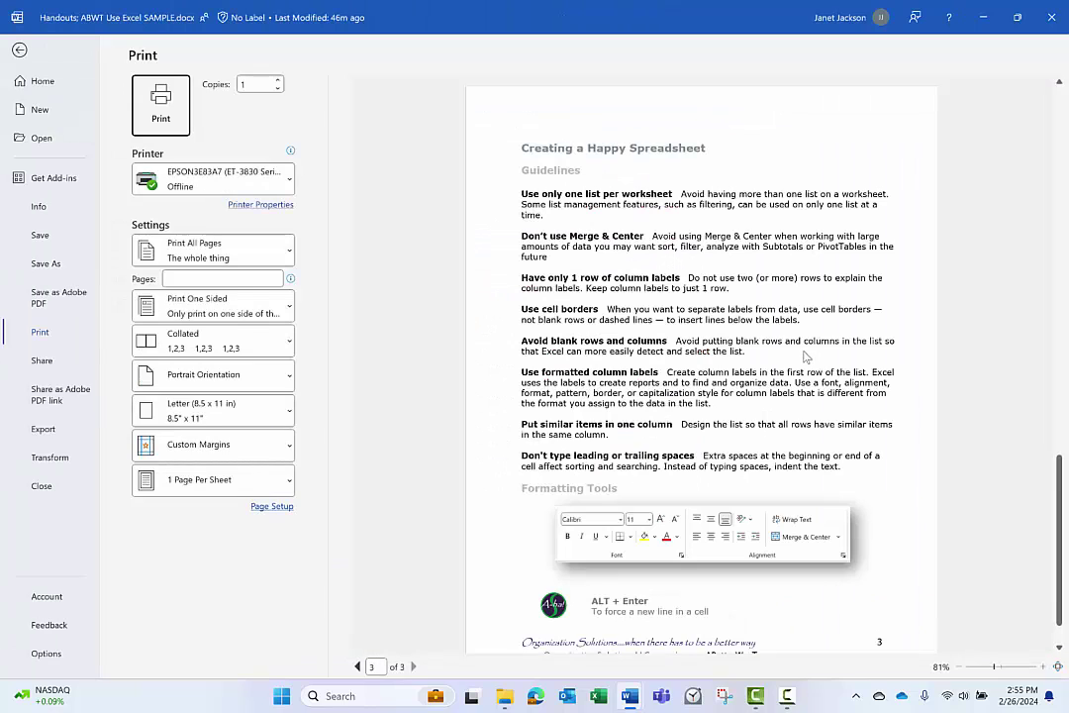
scroll(805, 361, "down", 1)
scroll(804, 364, "up", 3)
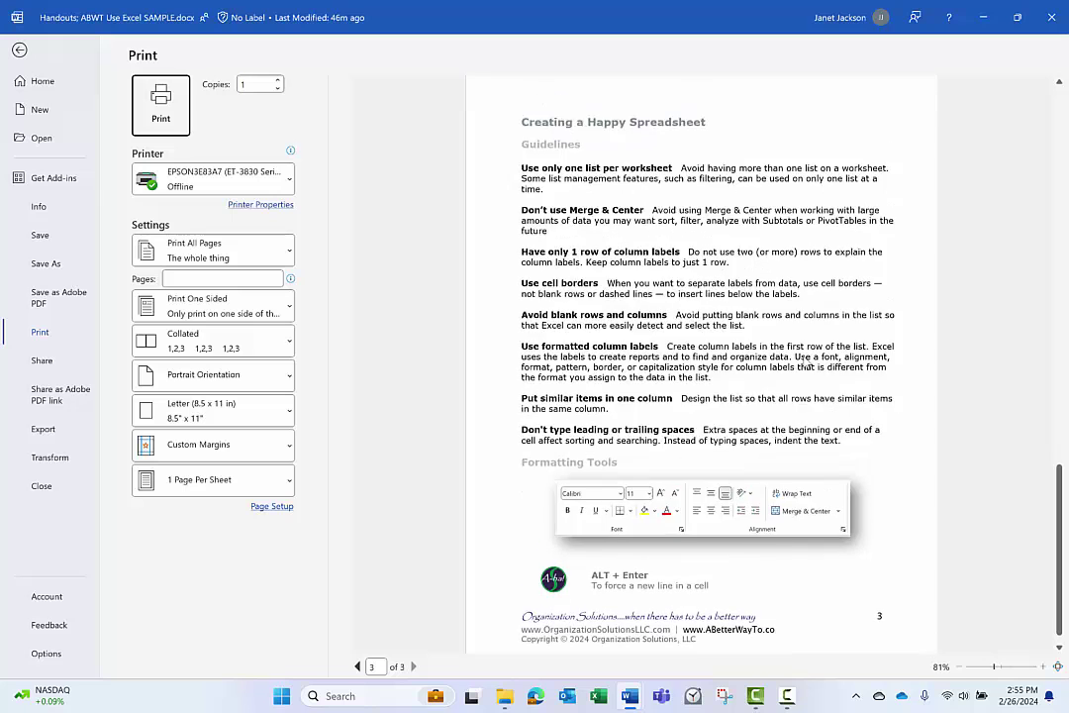
scroll(809, 369, "down", 3)
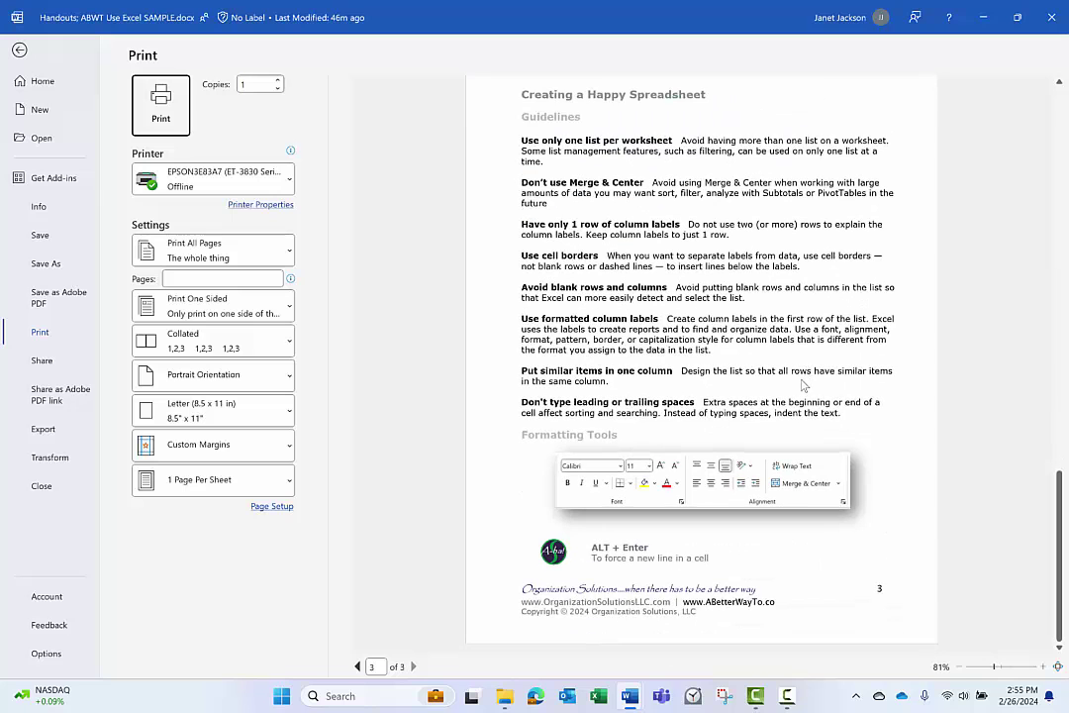